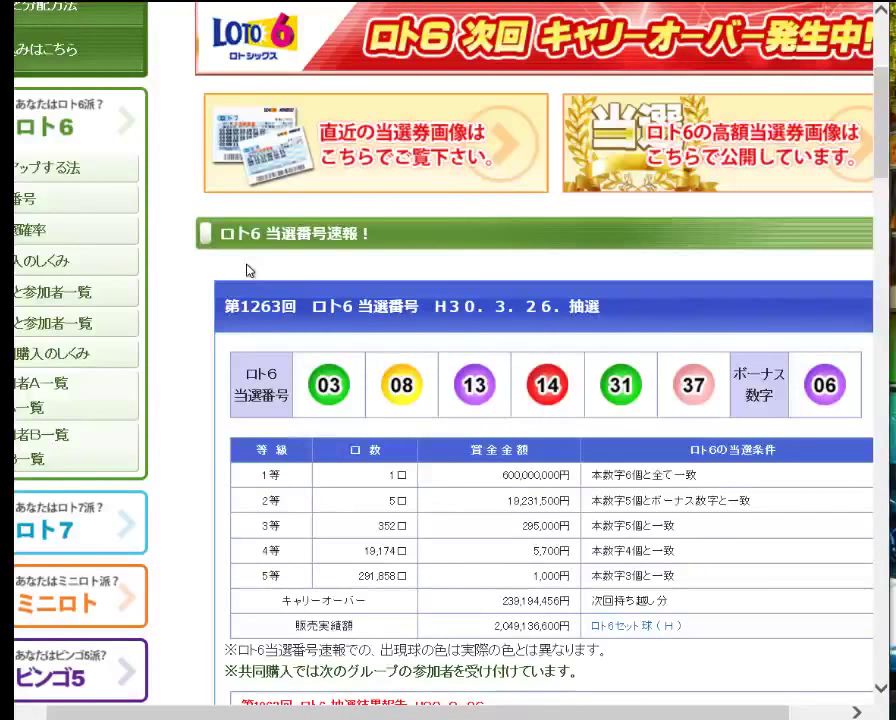
# Switch to the Excel workbook and enter the Loto 6 draw 1263 main numbers 3, 8, 13, 14, 31 and 37 in F10:K10
pyautogui.hotkey('alt', 'Tab')
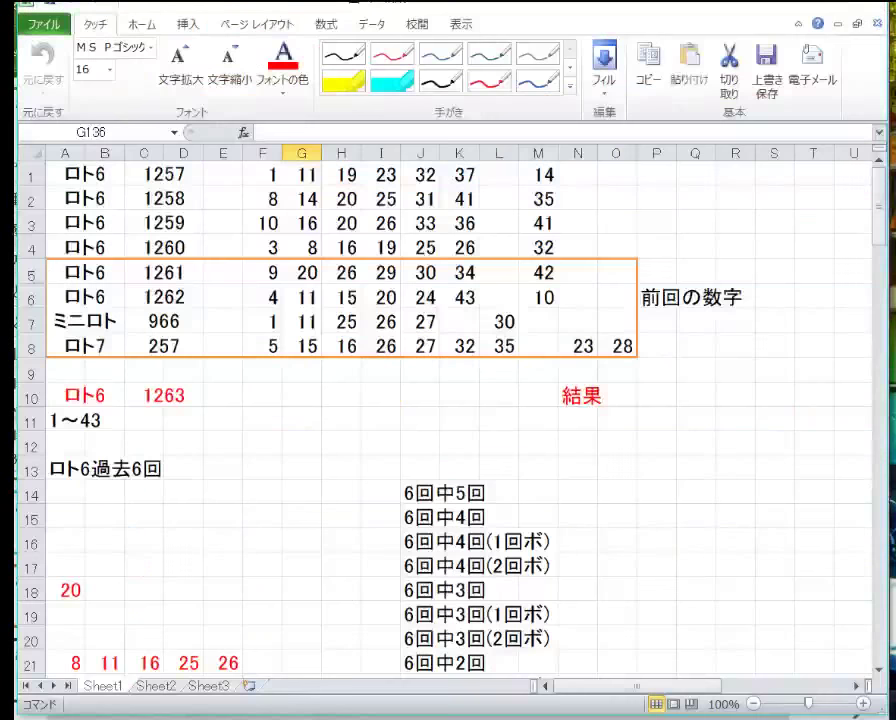
pyautogui.click(280, 392)
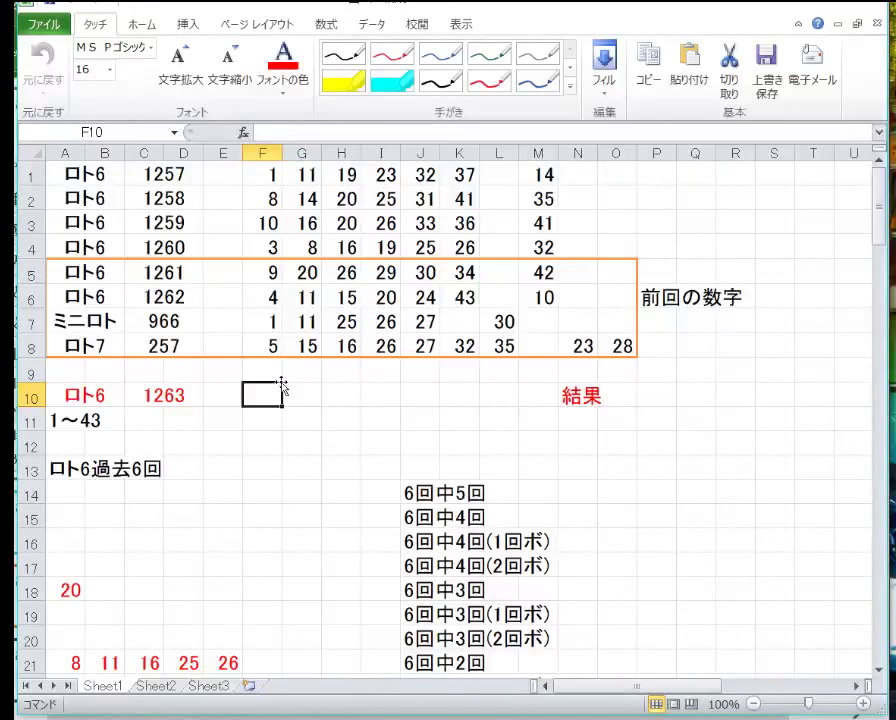
pyautogui.write('3')
pyautogui.press('Tab')
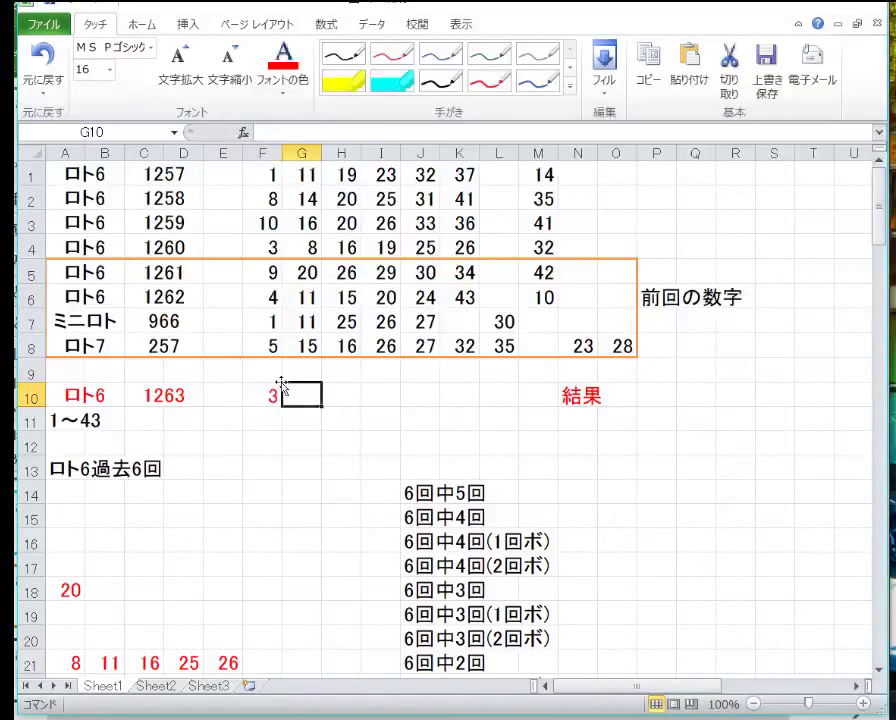
pyautogui.write('8')
pyautogui.press('Tab')
pyautogui.write('13')
pyautogui.press('Tab')
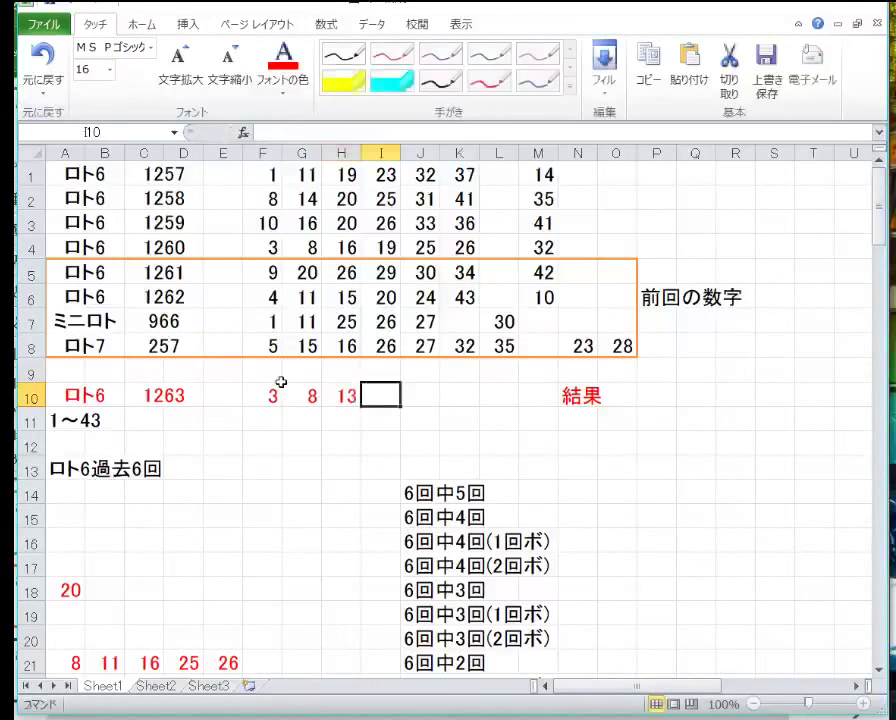
pyautogui.write('14')
pyautogui.press('Tab')
pyautogui.write('31')
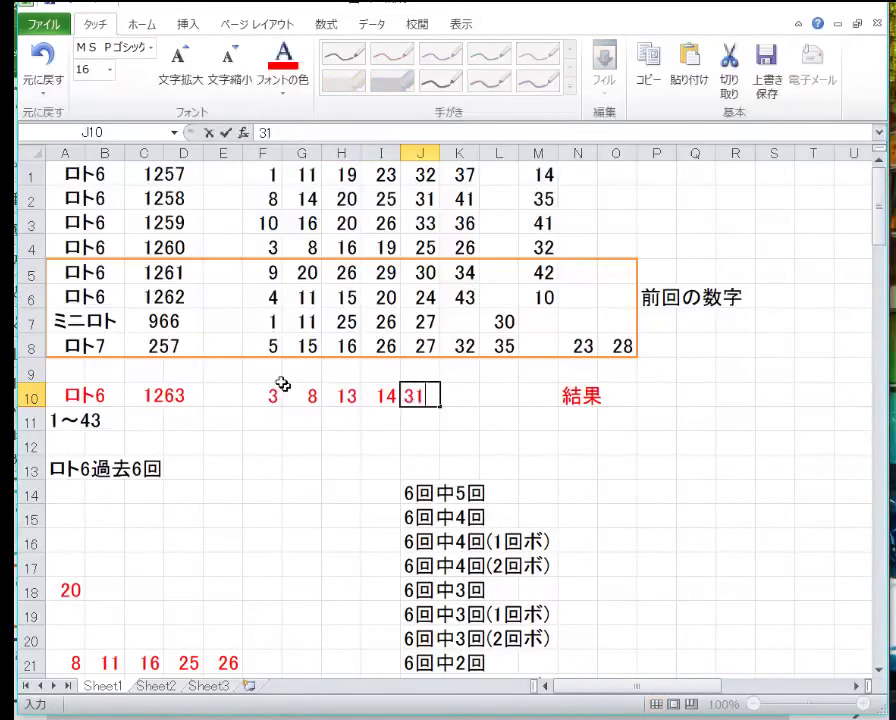
pyautogui.press('Tab')
pyautogui.write('37')
pyautogui.press('Tab')
# Enter the draw 1263 bonus number 6 in M10
pyautogui.press('Tab')
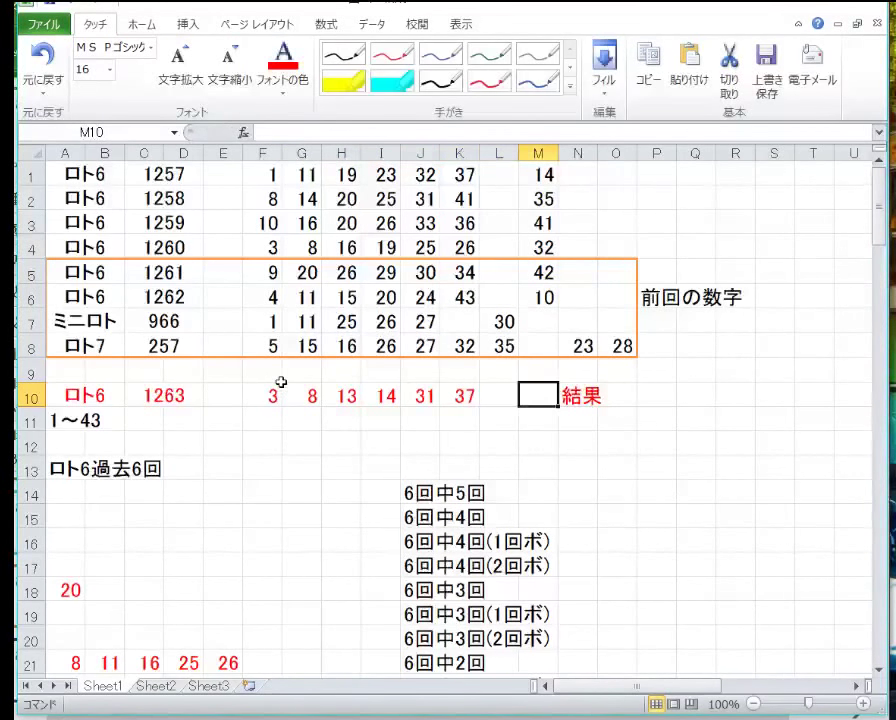
pyautogui.write('6')
pyautogui.press('Return')
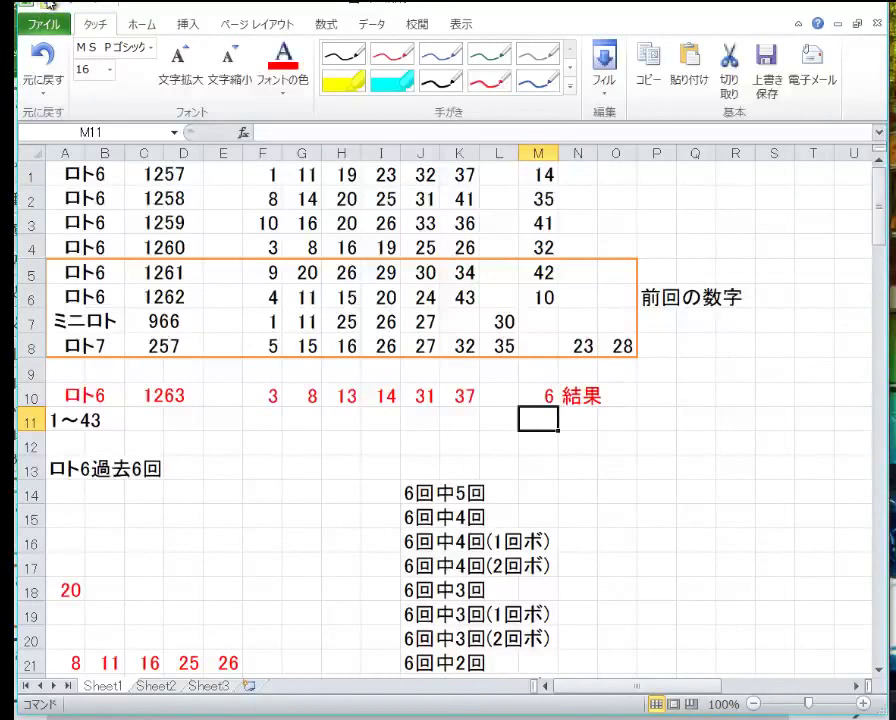
# Copy the draw 1263 result row and insert it as a new row 47, directly below the number grid
pyautogui.click(30, 396)
pyautogui.hotkey('ctrl', 'c')
pyautogui.scroll(-3, 134, 447)
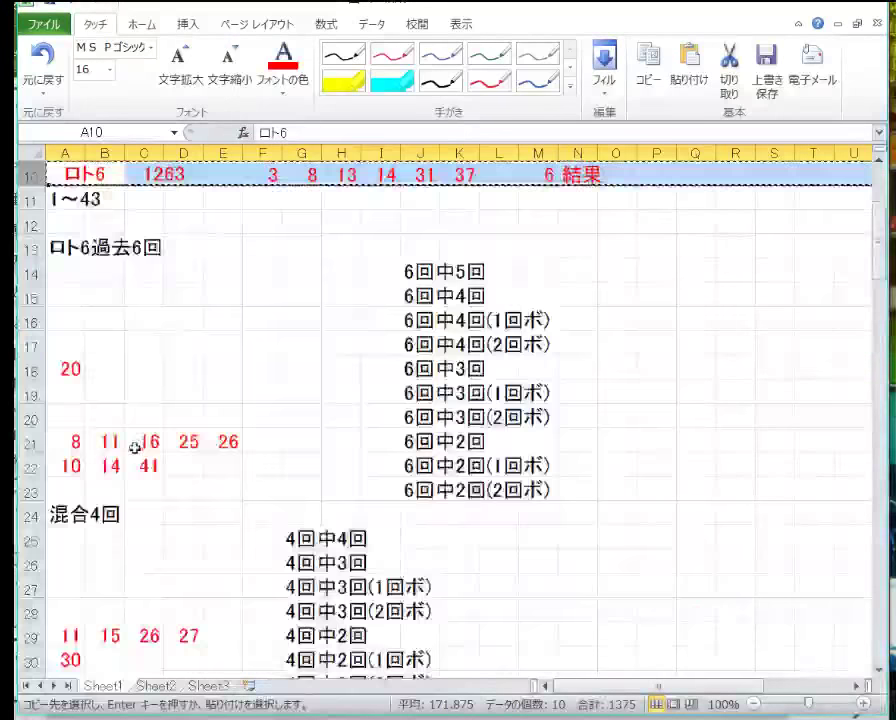
pyautogui.scroll(-11, 134, 447)
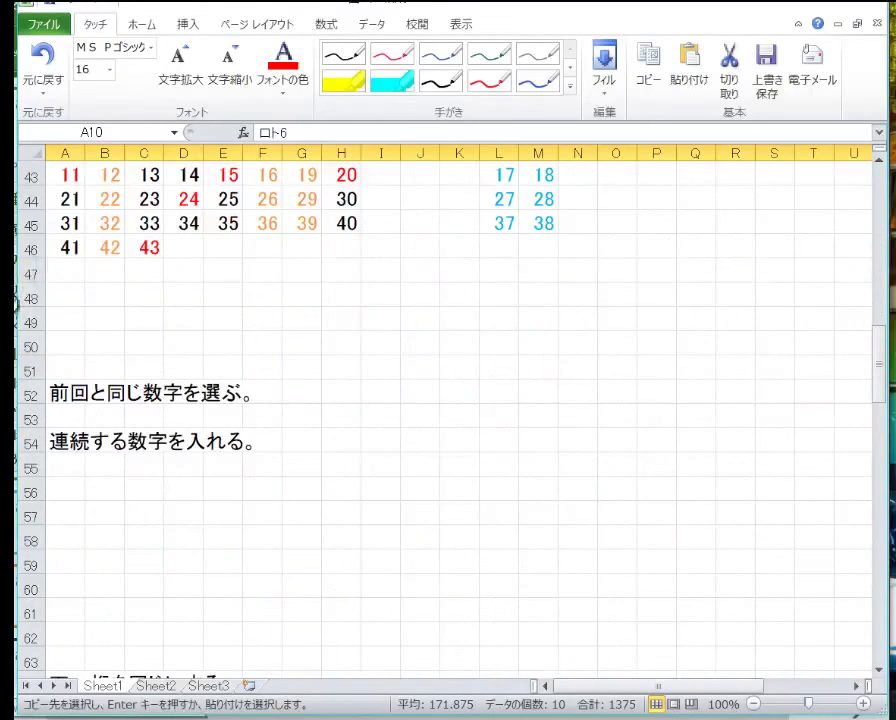
pyautogui.click(26, 271)
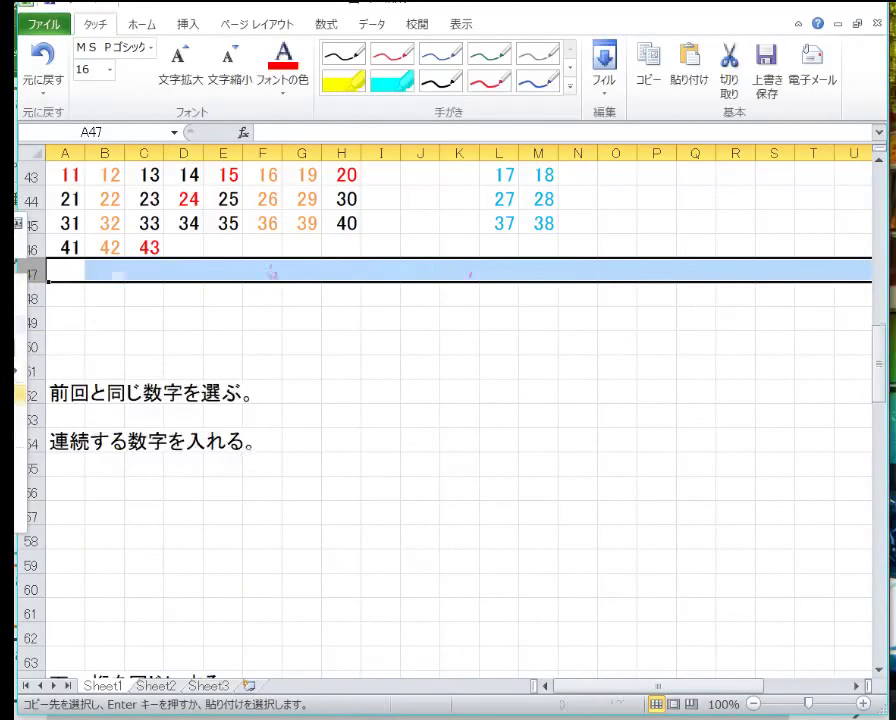
pyautogui.hotkey('ctrl', 'v')
pyautogui.click(112, 296)
pyautogui.click(68, 317)
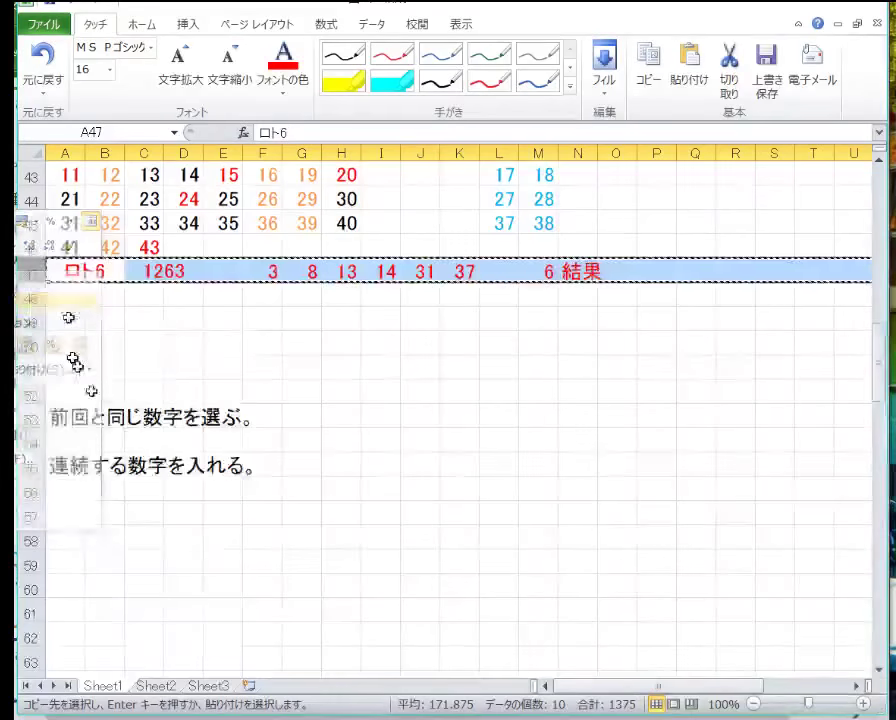
# Insert the copied draw 1263 result row at row 120, above the list of predicted combinations, and end copy mode
pyautogui.scroll(-20, 140, 434)
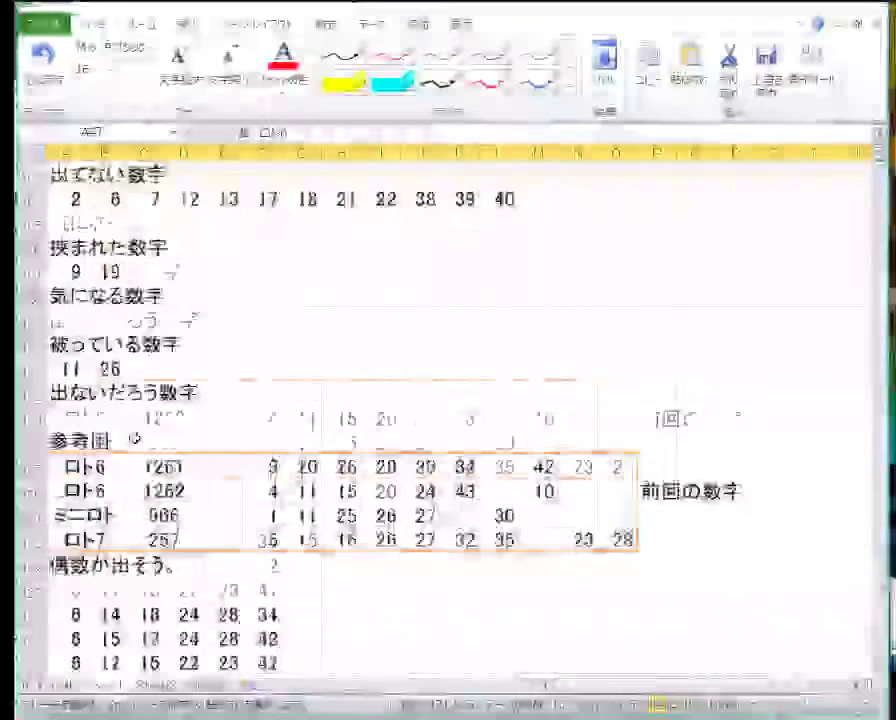
pyautogui.scroll(-3, 135, 438)
pyautogui.click(45, 375)
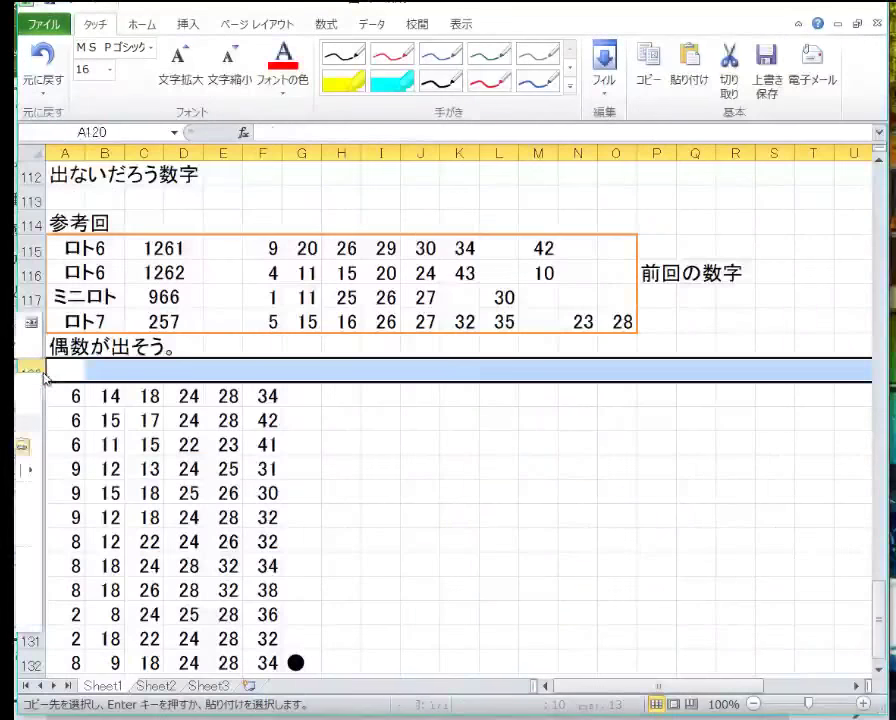
pyautogui.hotkey('ctrl', '+')
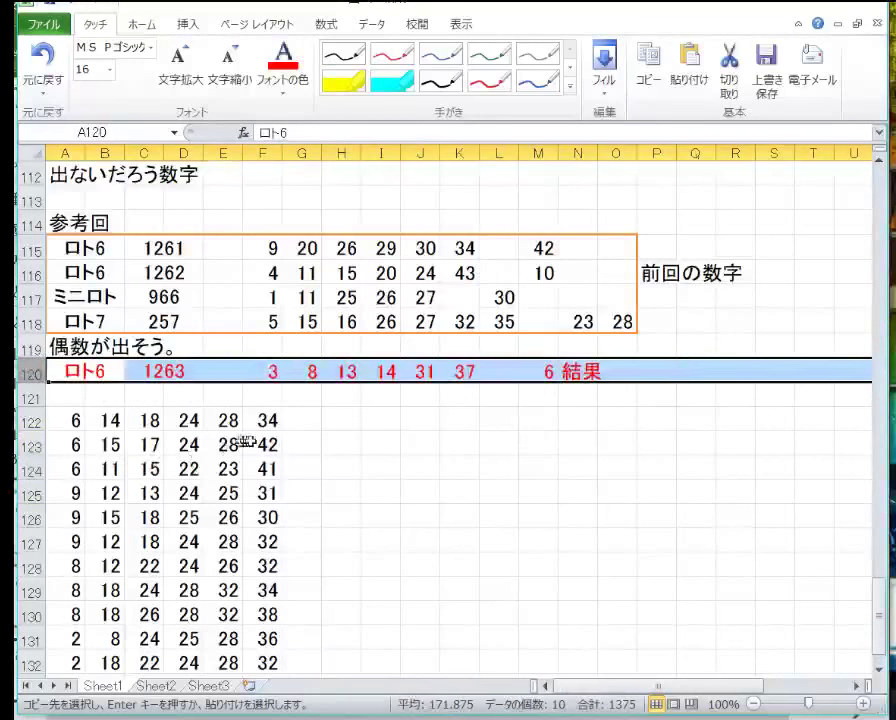
pyautogui.click(246, 443)
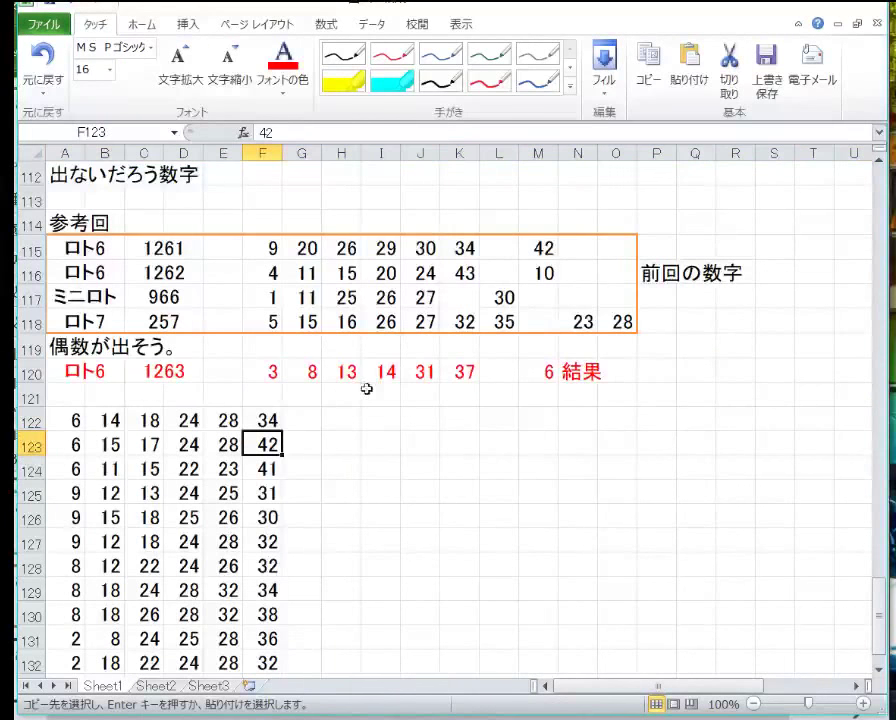
pyautogui.click(459, 375)
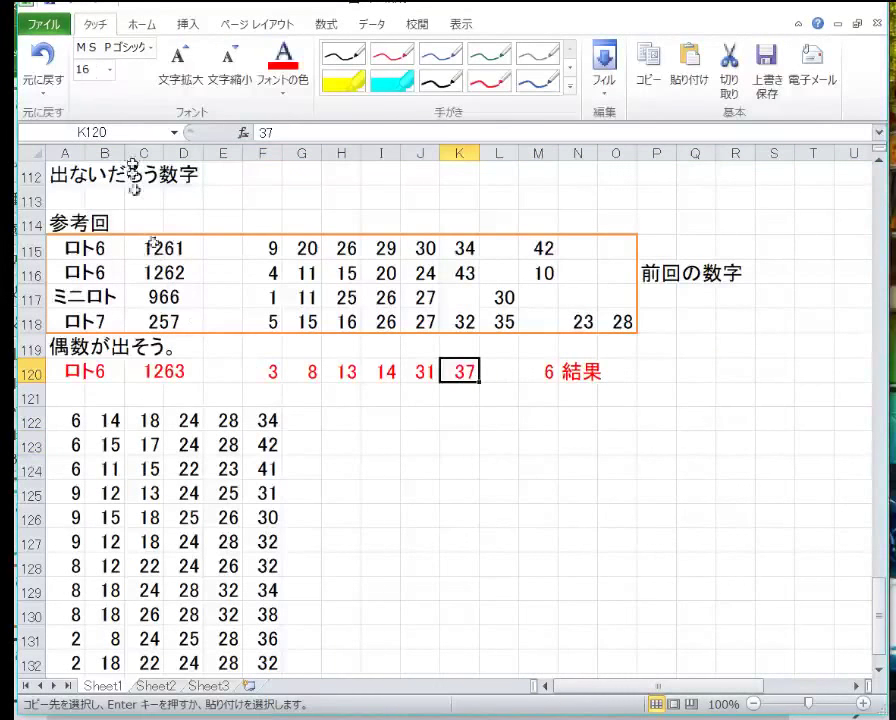
pyautogui.press('Escape')
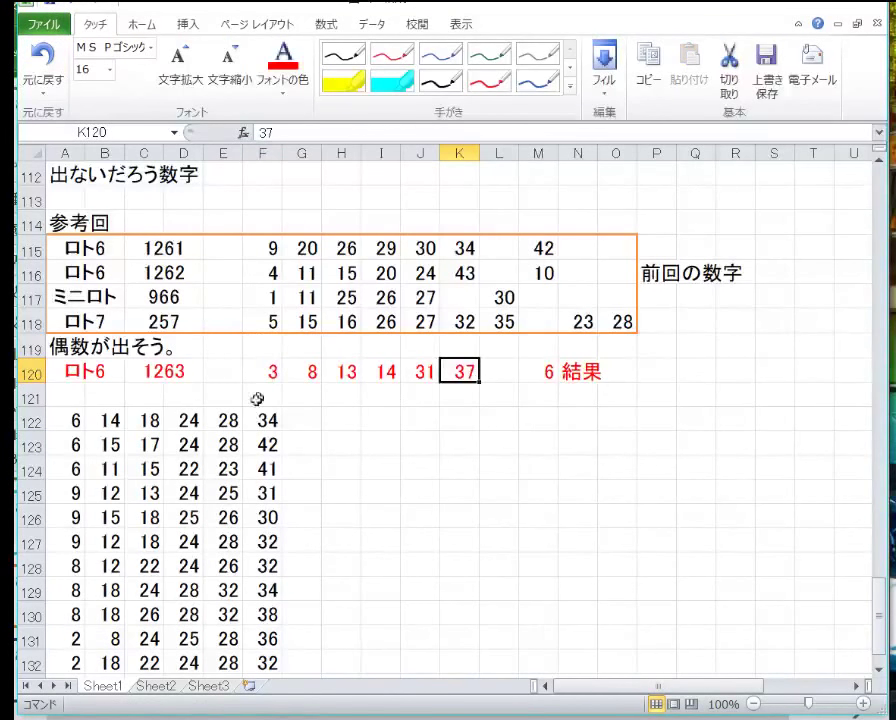
# Turn on filtering for the predicted combinations in A121:F134, using the blank row 121 as the header
pyautogui.moveTo(80, 400); pyautogui.dragTo(256, 636)
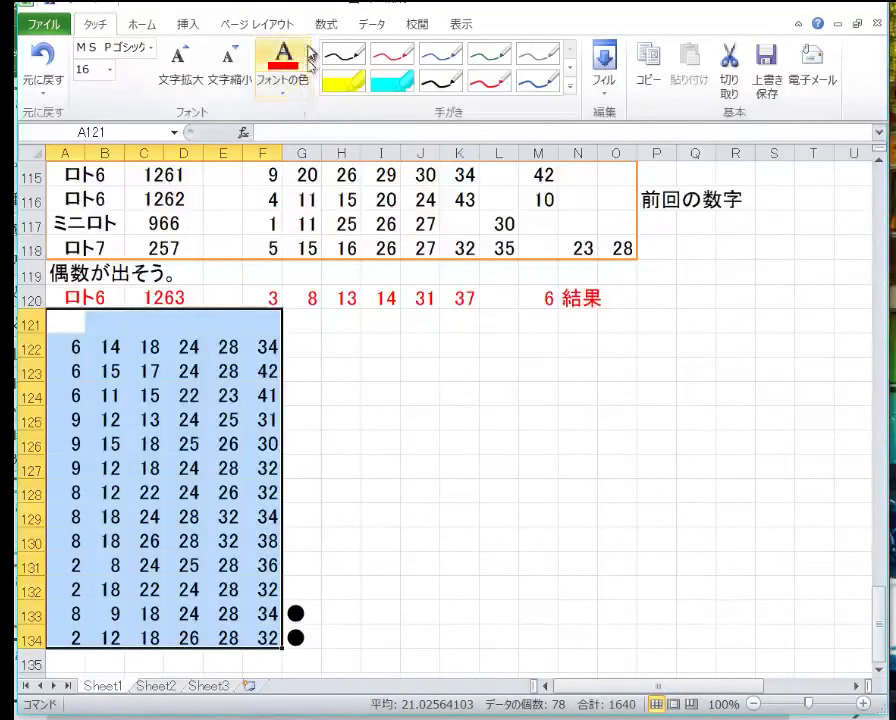
pyautogui.click(364, 24)
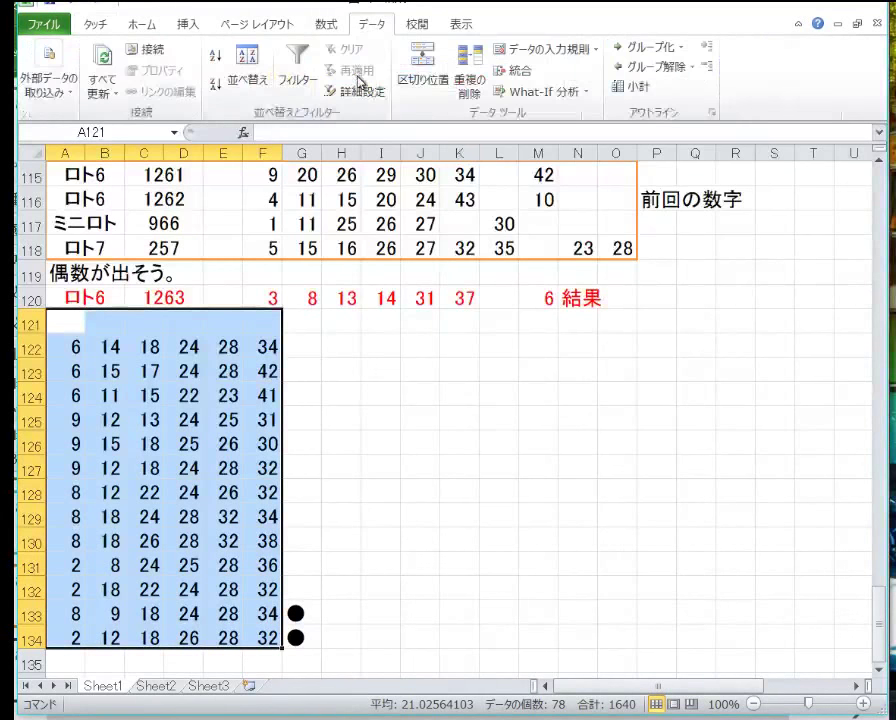
pyautogui.click(297, 65)
pyautogui.click(420, 446)
pyautogui.scroll(2, 332, 413)
pyautogui.scroll(-1, 332, 413)
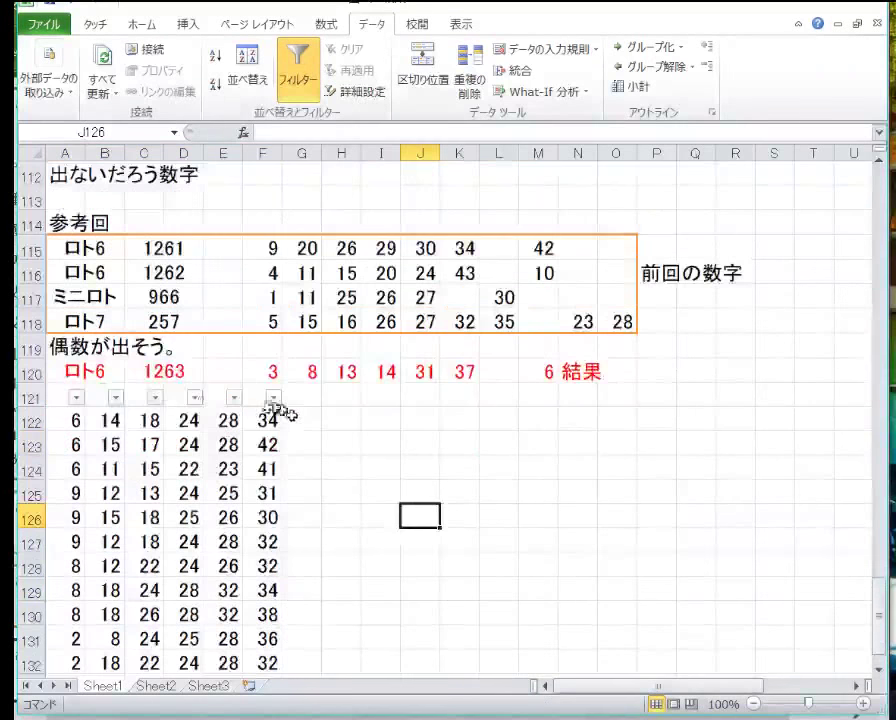
# Filter column A for 8 to fill the matching cells yellow, and clear the column's filter
pyautogui.click(77, 398)
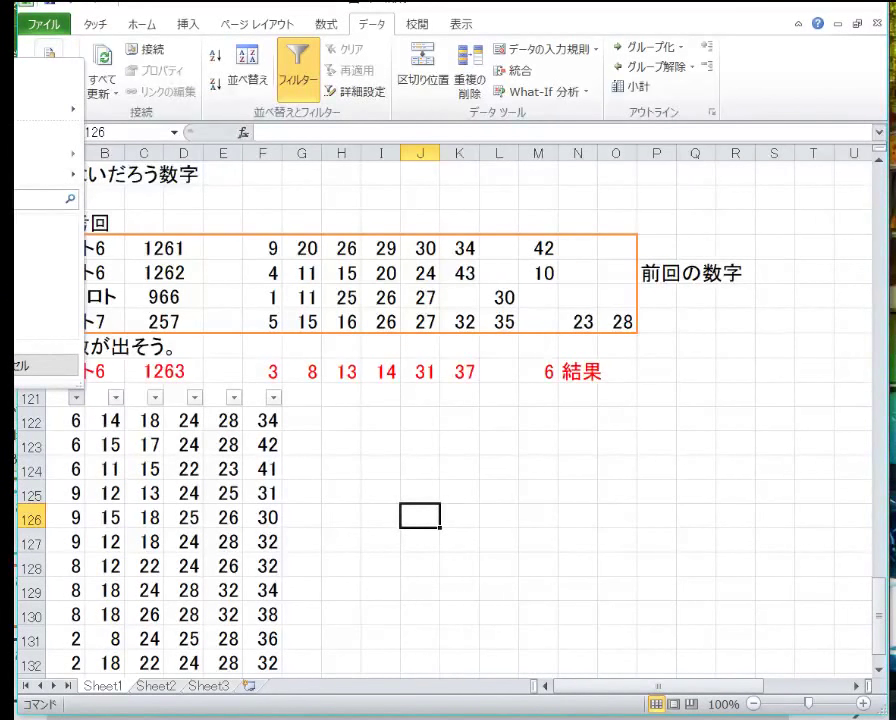
pyautogui.press('Return')
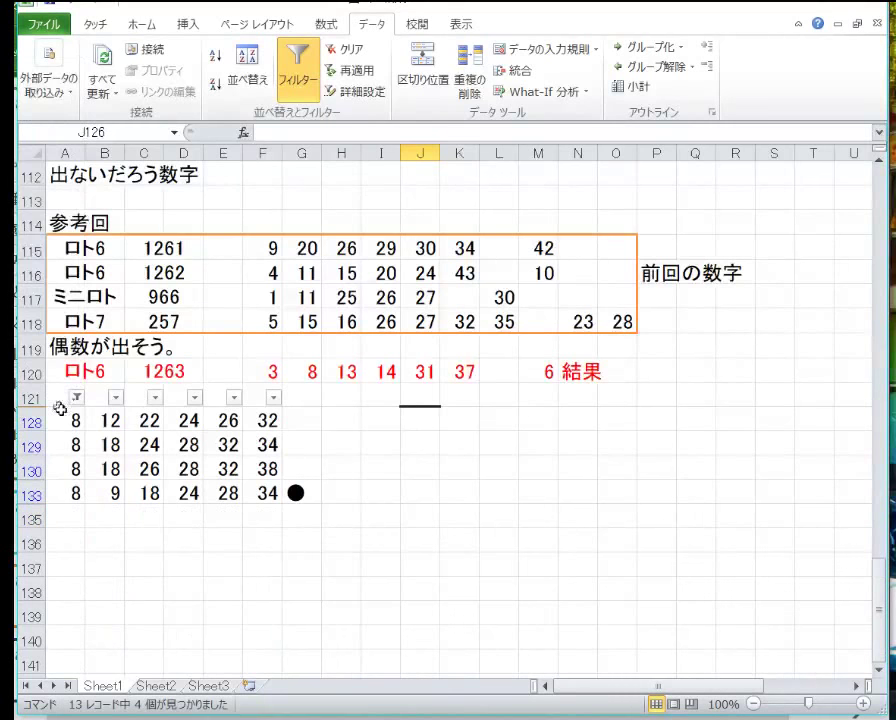
pyautogui.moveTo(70, 420); pyautogui.dragTo(72, 490)
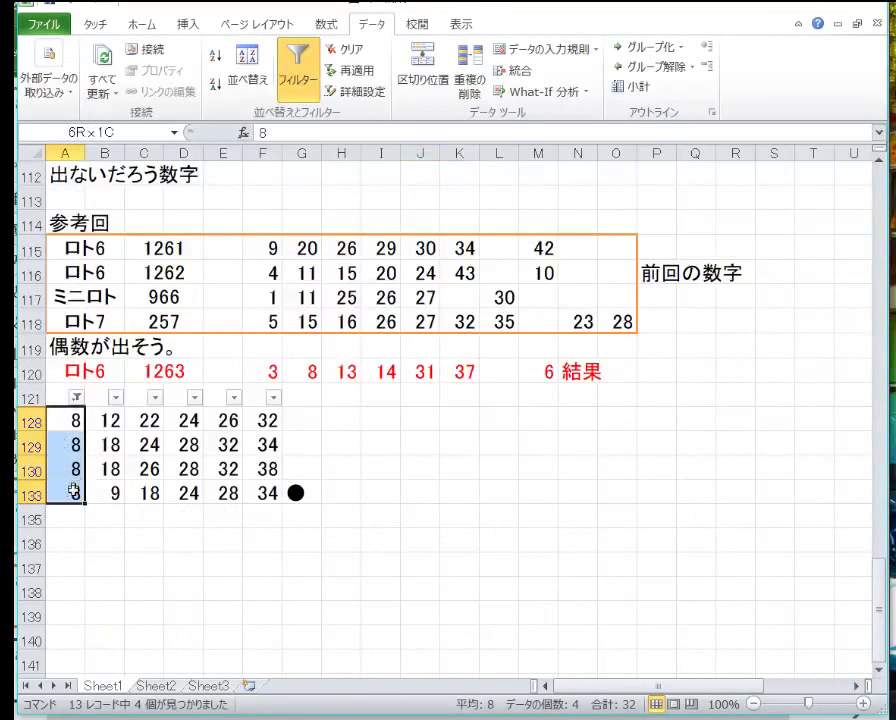
pyautogui.click(140, 24)
pyautogui.click(222, 84)
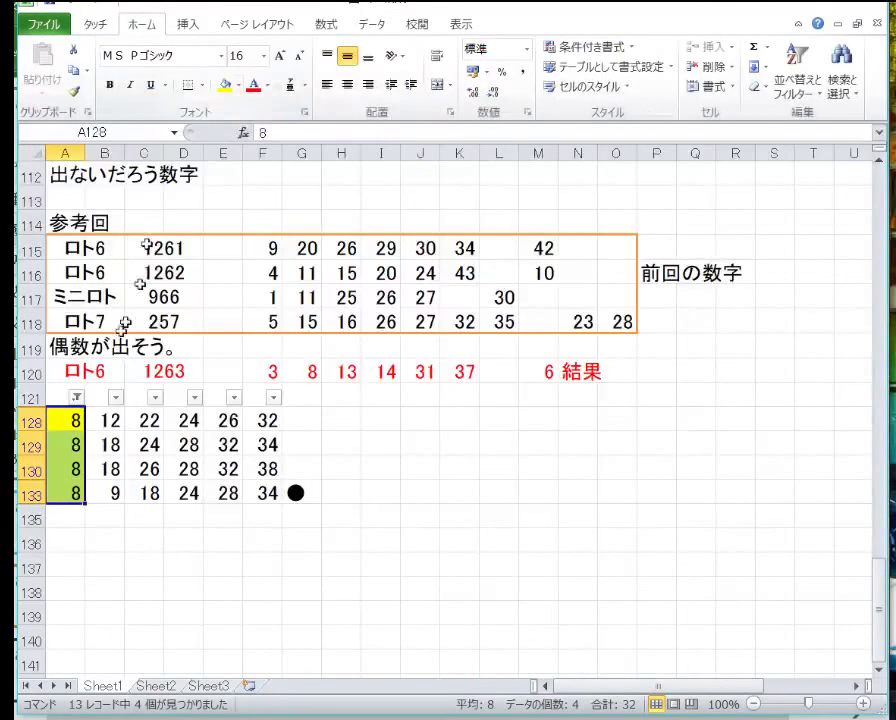
pyautogui.click(76, 397)
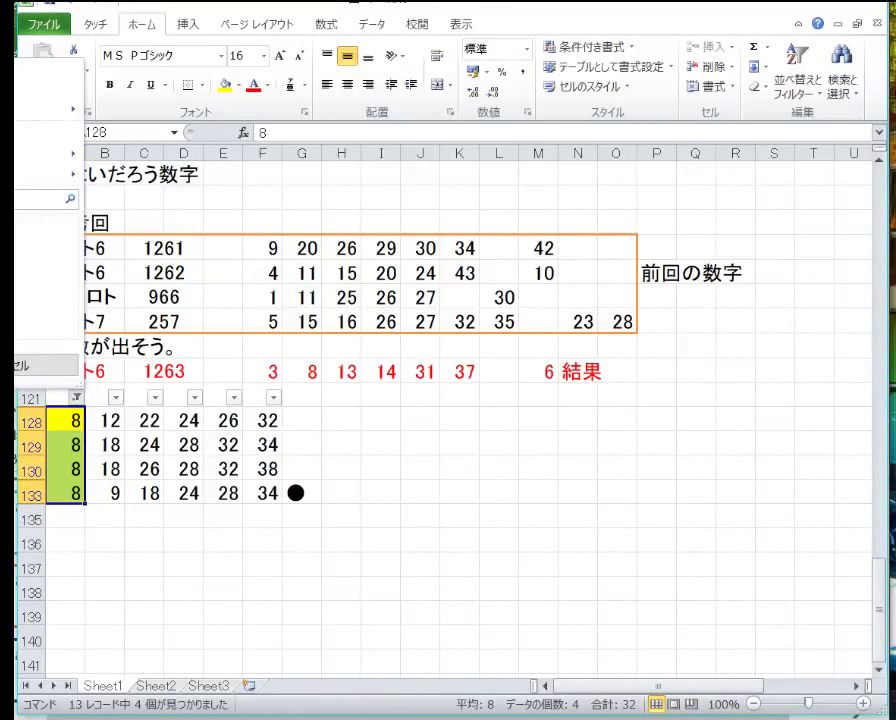
pyautogui.click(40, 130)
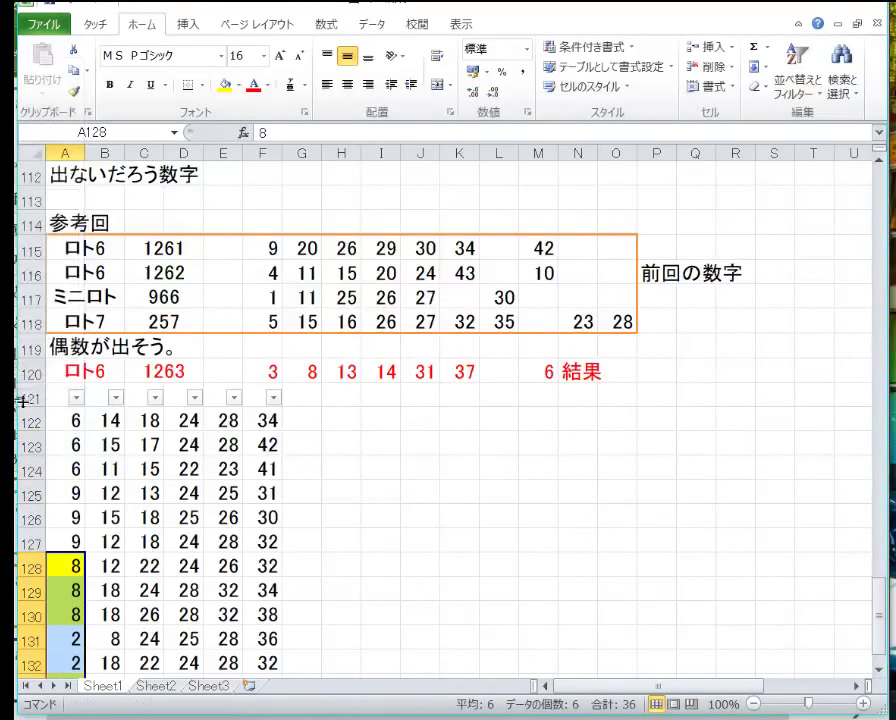
# Filter column B for 8 and 14 to fill the matching cells yellow, and clear the column's filter
pyautogui.click(113, 398)
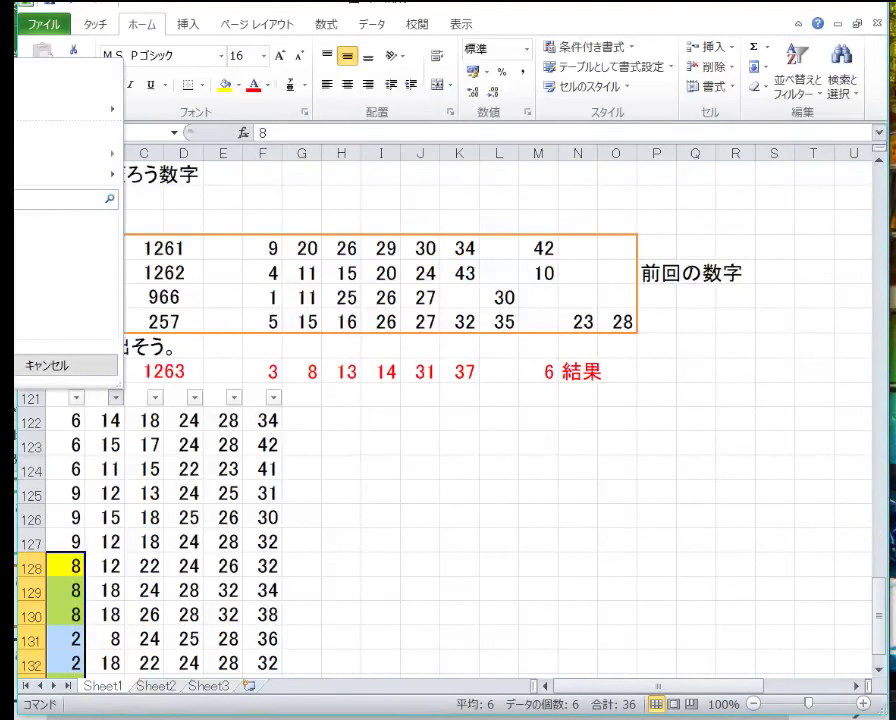
pyautogui.press('Return')
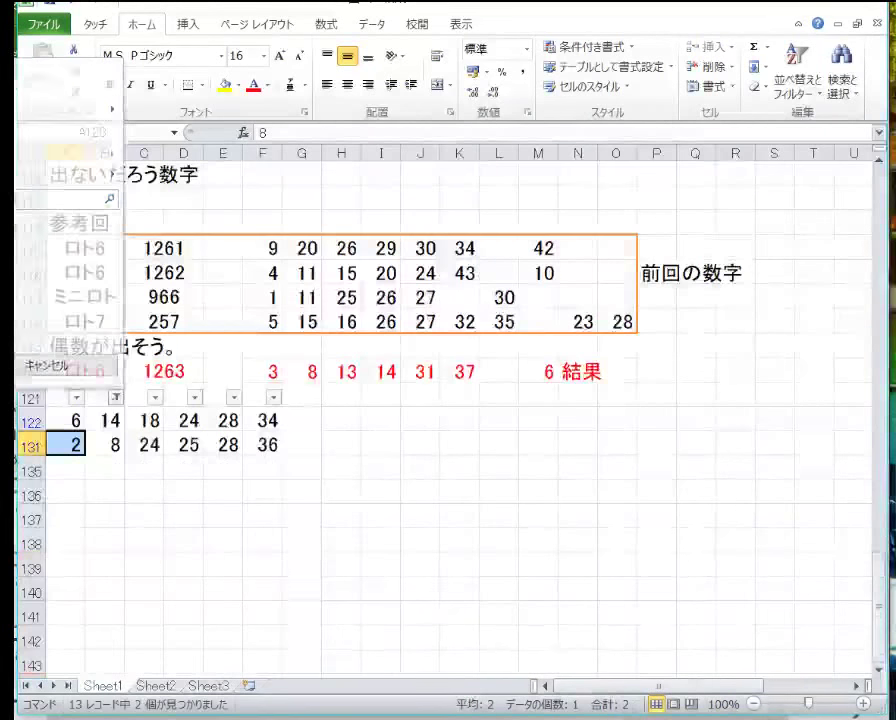
pyautogui.moveTo(88, 416); pyautogui.dragTo(102, 434)
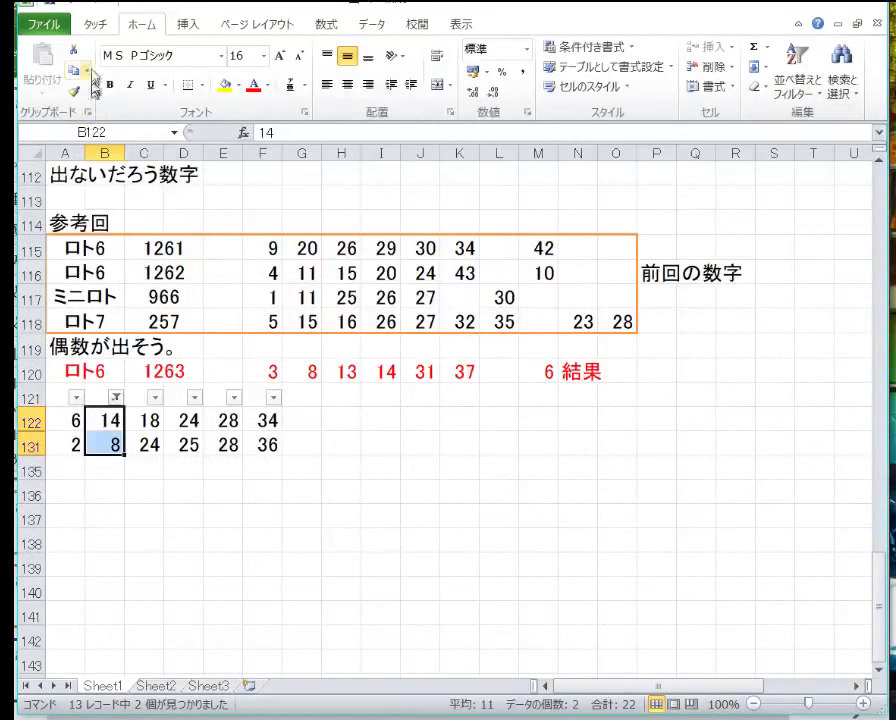
pyautogui.click(224, 84)
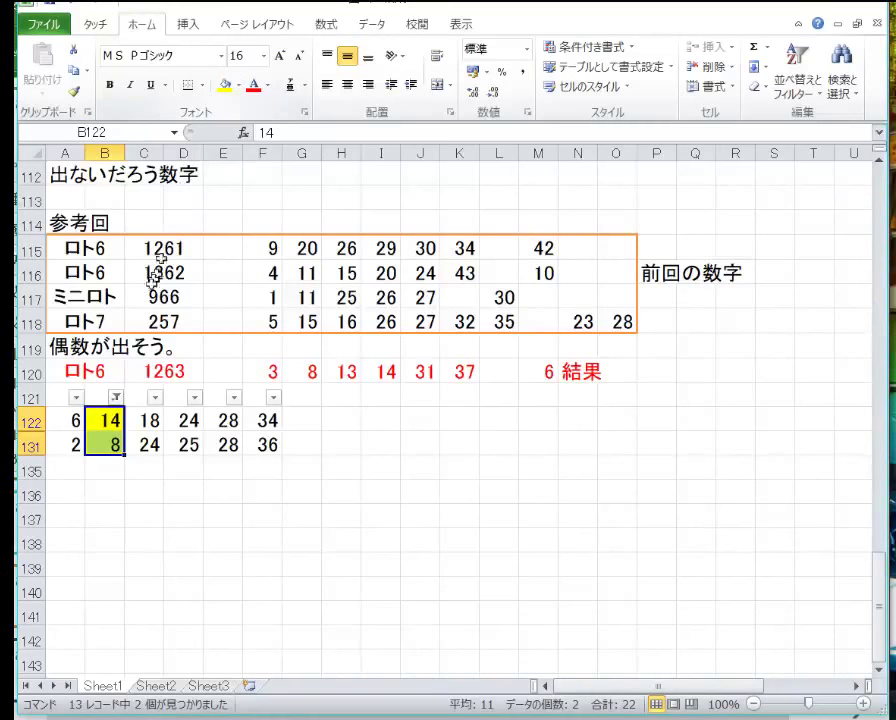
pyautogui.click(116, 396)
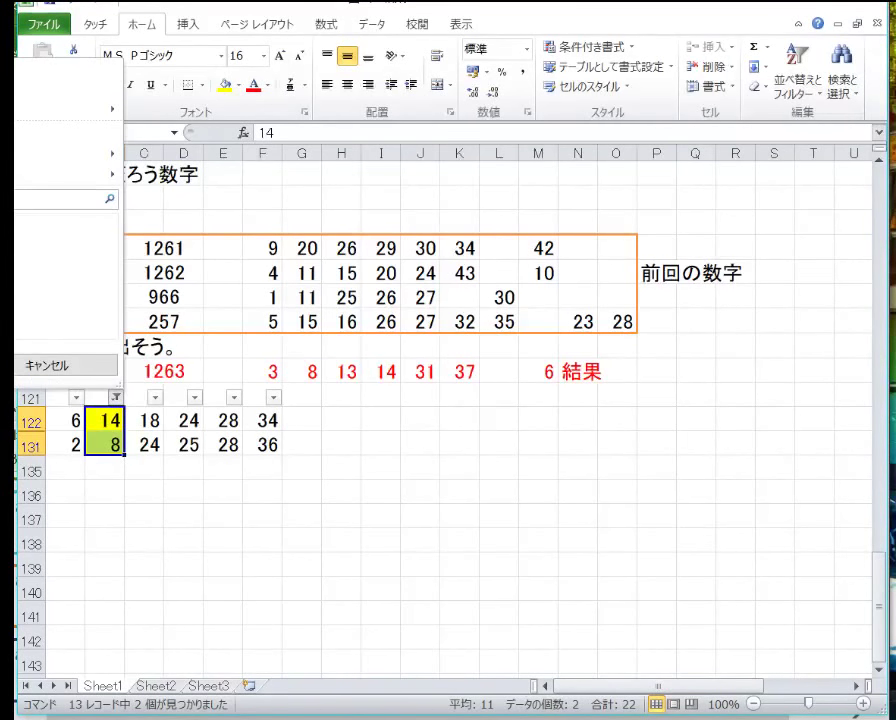
pyautogui.click(14, 130)
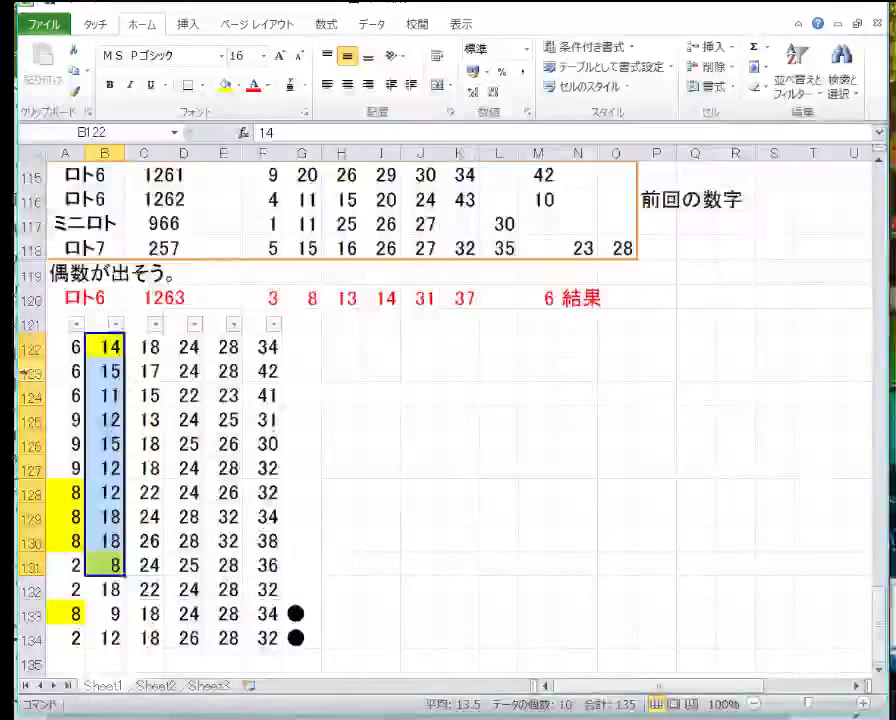
# Filter column C of the predicted combinations for 13 and fill the matching cell yellow
pyautogui.click(156, 324)
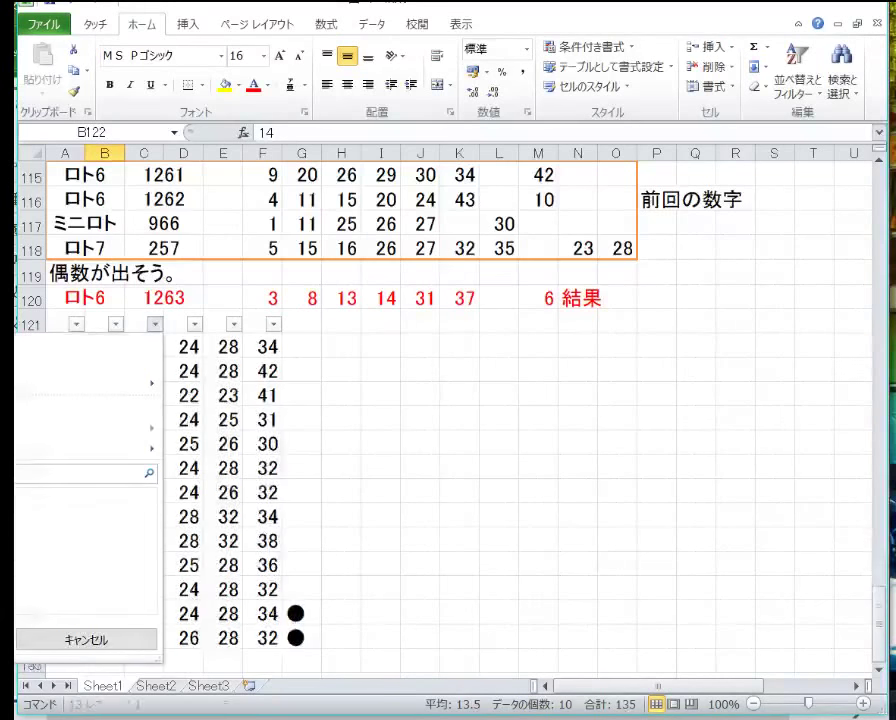
pyautogui.press('Return')
pyautogui.click(154, 349)
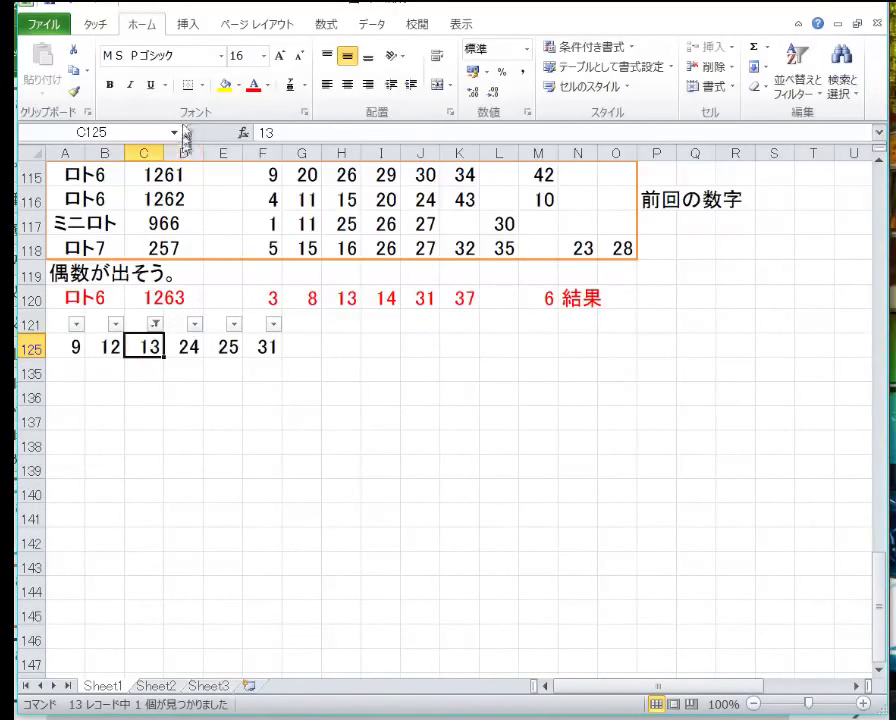
pyautogui.click(224, 85)
pyautogui.click(155, 323)
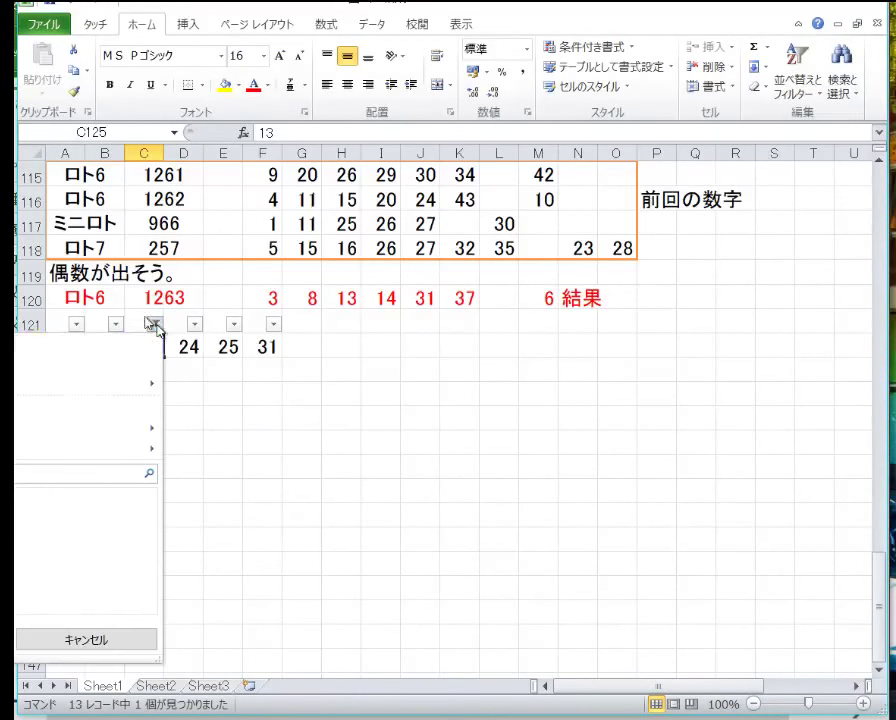
pyautogui.click(258, 349)
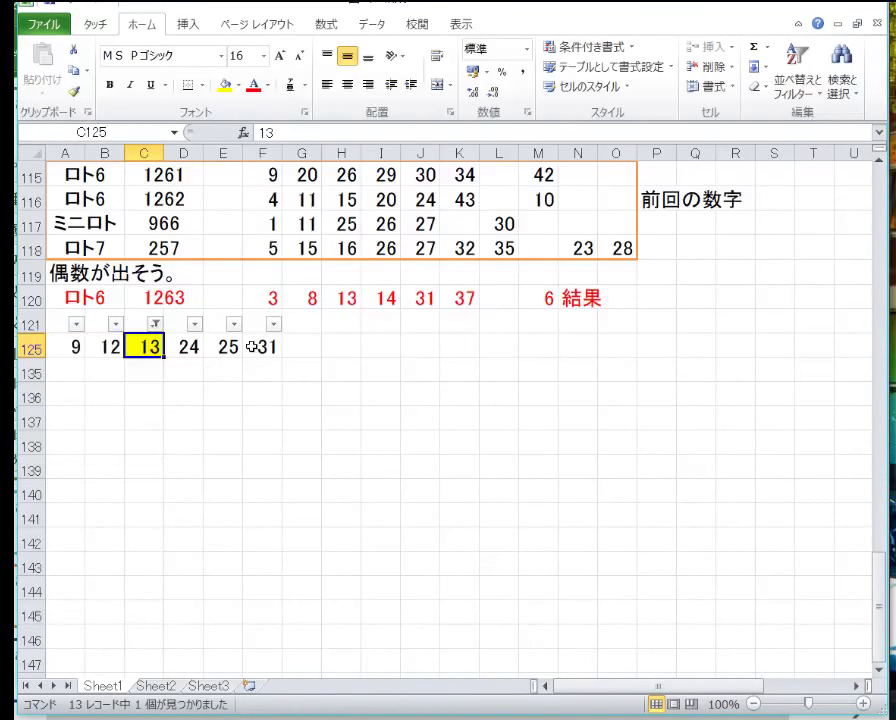
# Fill the 31 in column F of the filtered row yellow, and clear column C's filter
pyautogui.click(262, 347)
pyautogui.click(224, 85)
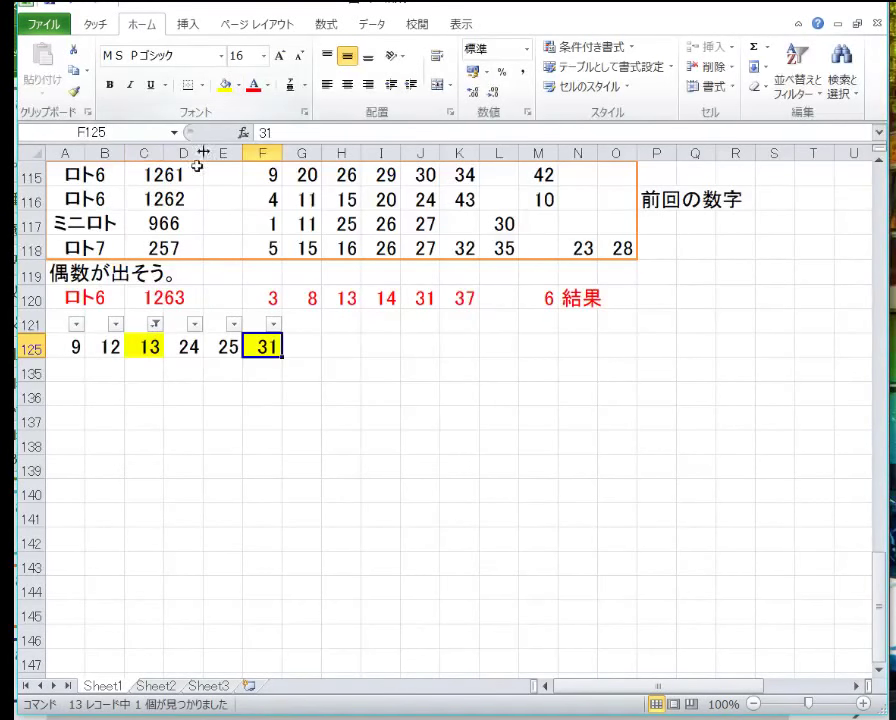
pyautogui.click(143, 323)
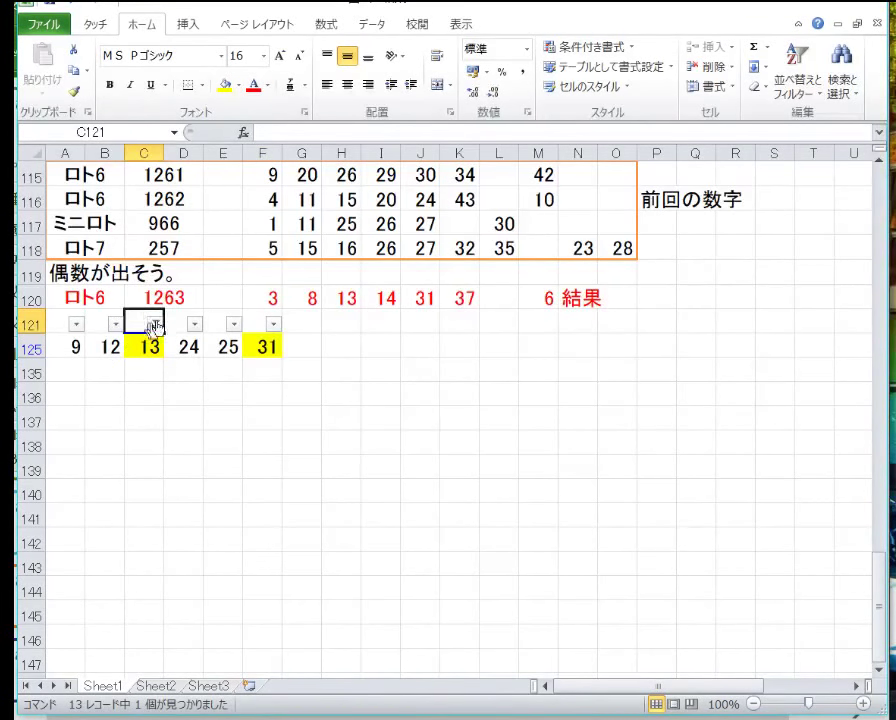
pyautogui.click(155, 323)
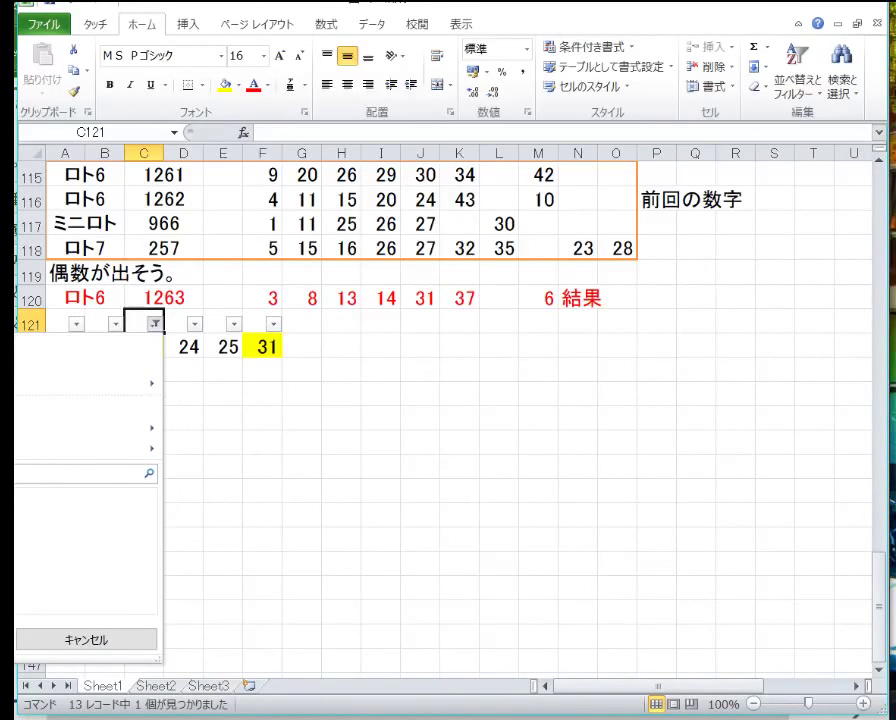
pyautogui.click(10, 409)
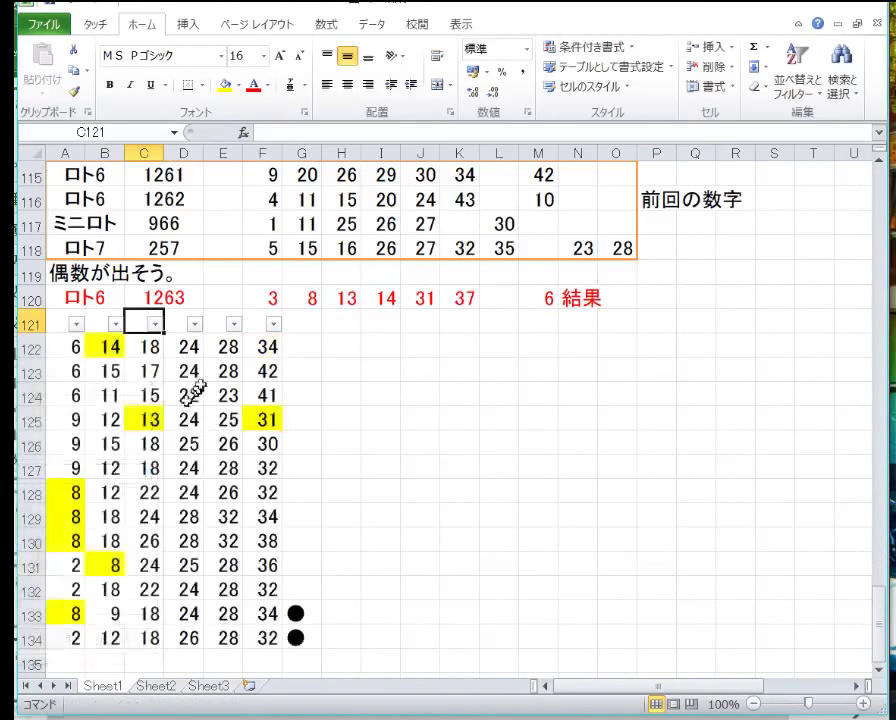
# Check the filter value lists of columns D and E for drawn numbers, leaving both columns unfiltered
pyautogui.click(193, 324)
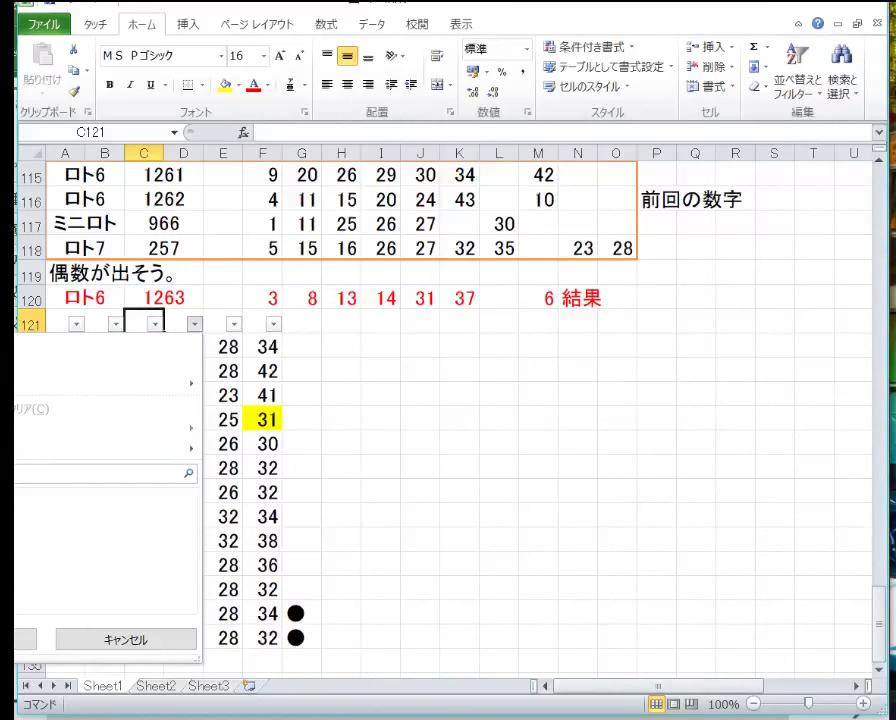
pyautogui.click(100, 640)
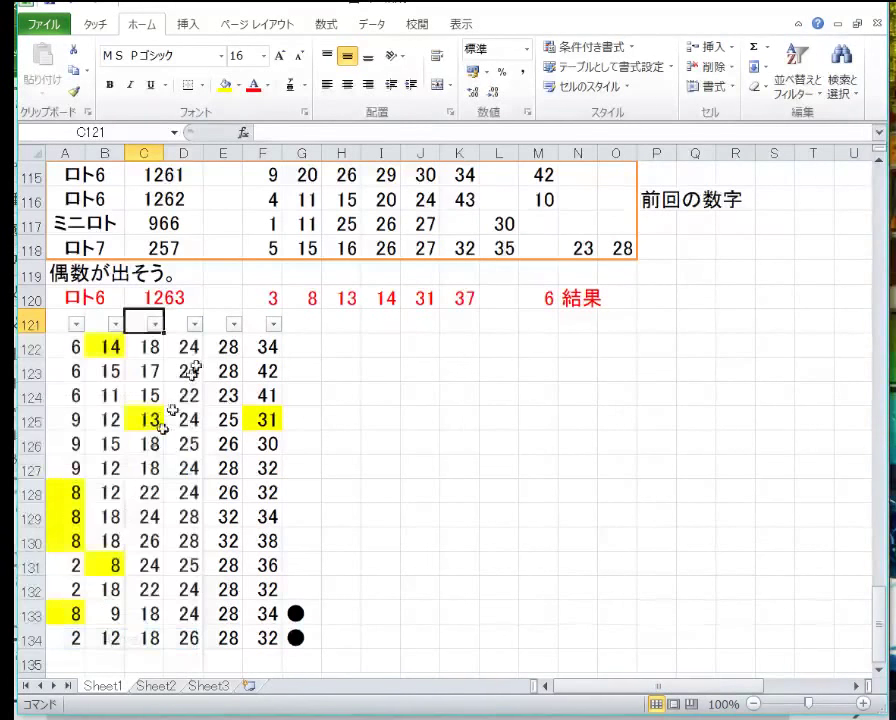
pyautogui.click(233, 324)
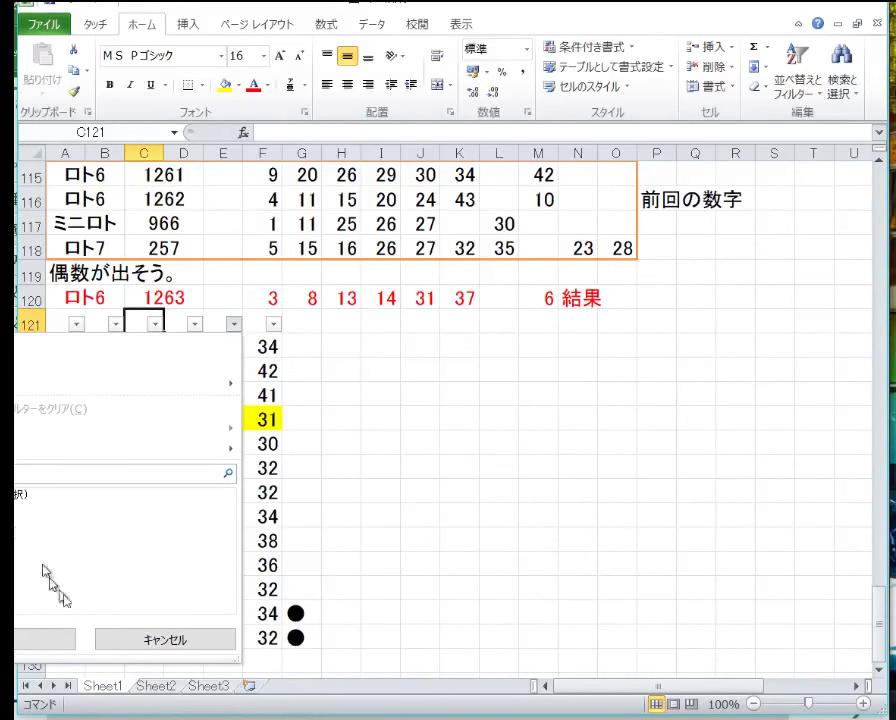
pyautogui.click(168, 636)
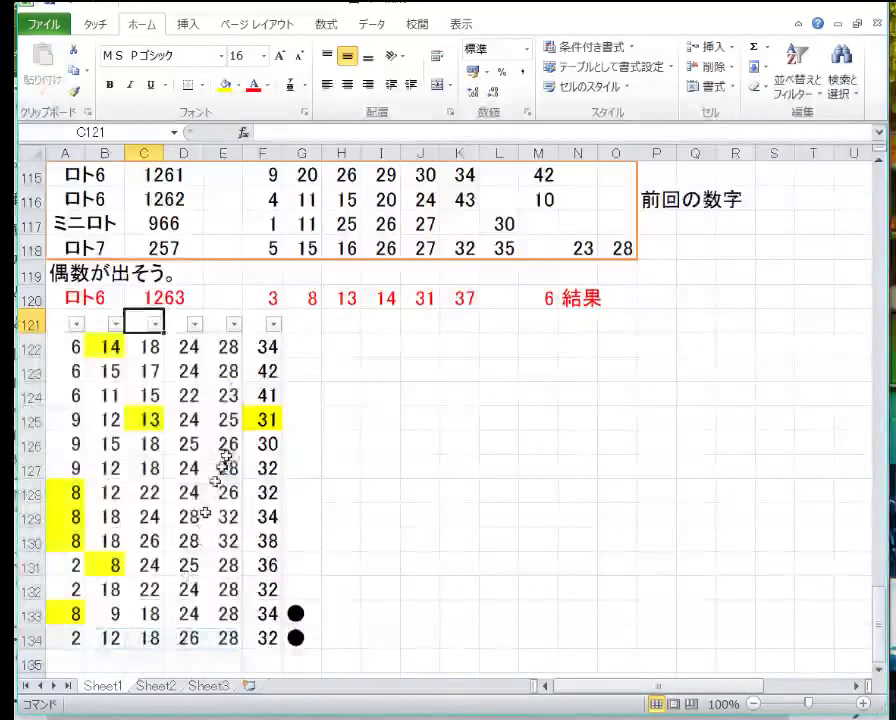
# Filter column F for 31 to check its matching combinations, and clear the column's filter
pyautogui.click(273, 323)
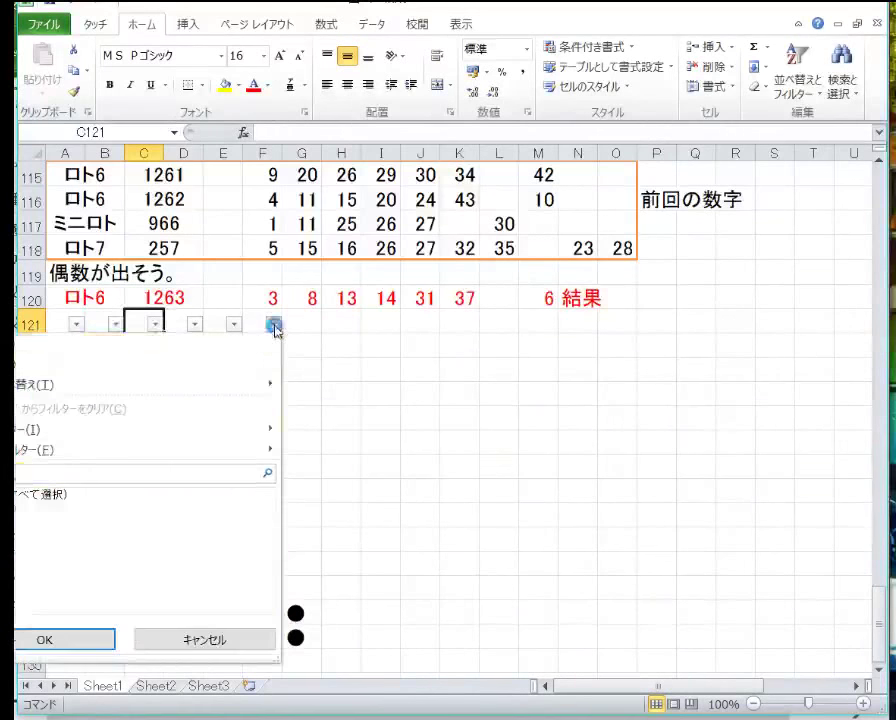
pyautogui.click(34, 500)
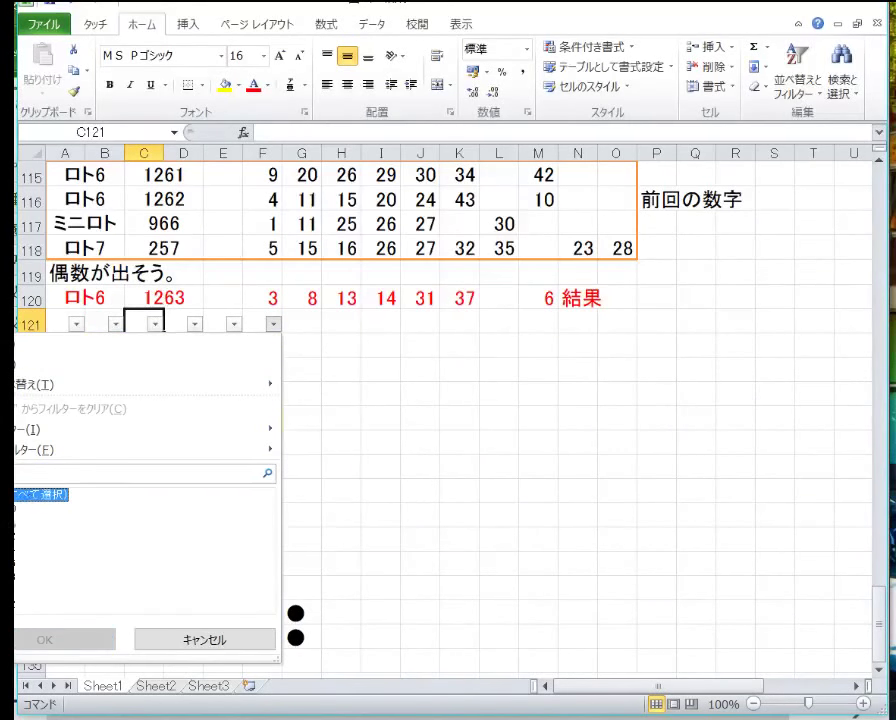
pyautogui.click(14, 520)
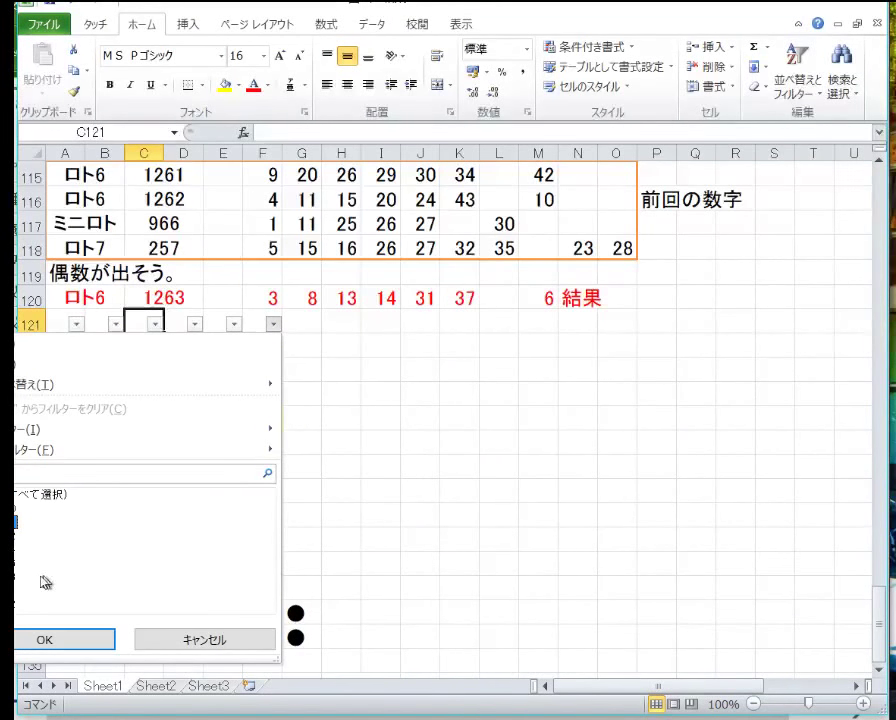
pyautogui.click(45, 639)
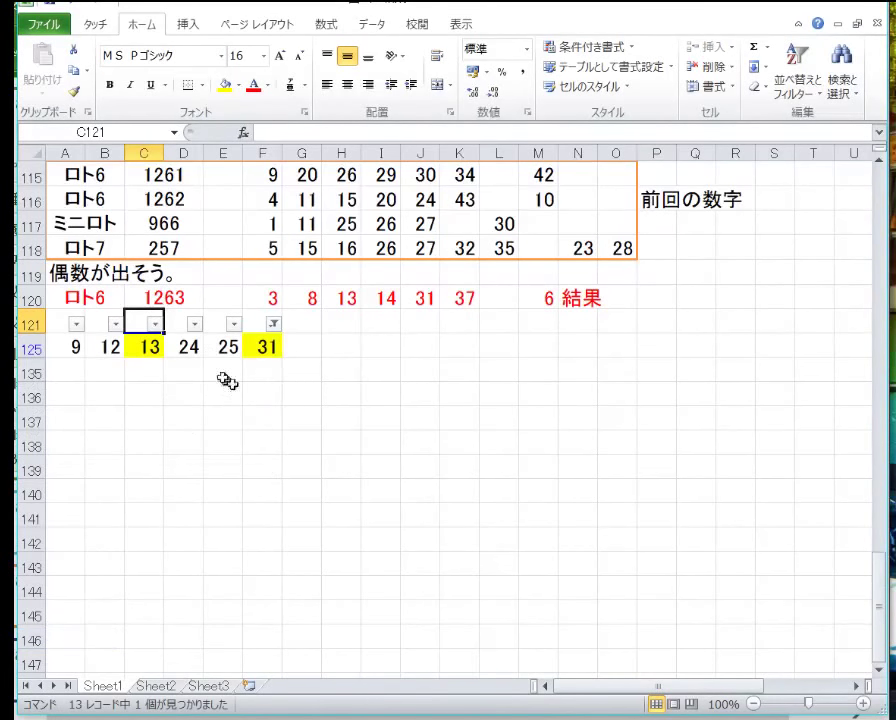
pyautogui.click(272, 325)
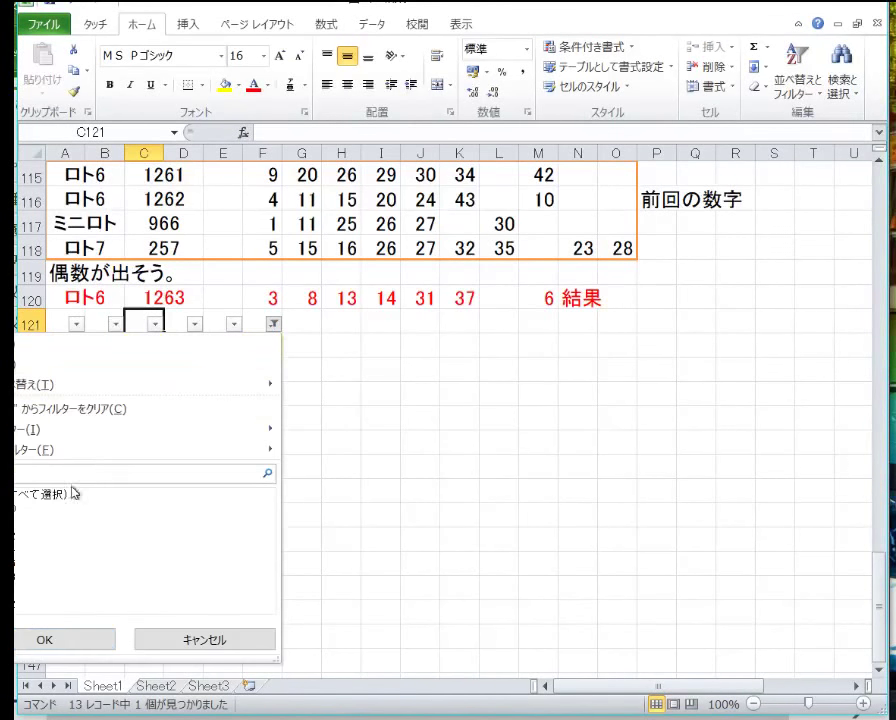
pyautogui.click(47, 638)
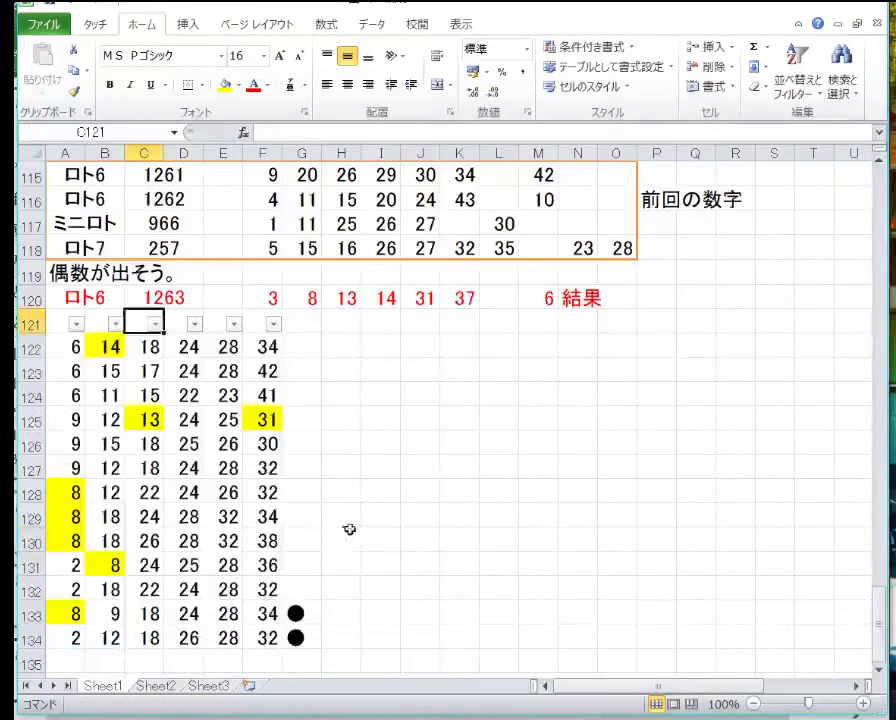
pyautogui.click(345, 532)
# Fill the drawn numbers 3, 8, 13, 14, 31 and 37 yellow in the 前回の数字からの連想展開 and 欠番 grids in rows 42 to 45
pyautogui.scroll(-1, 338, 522)
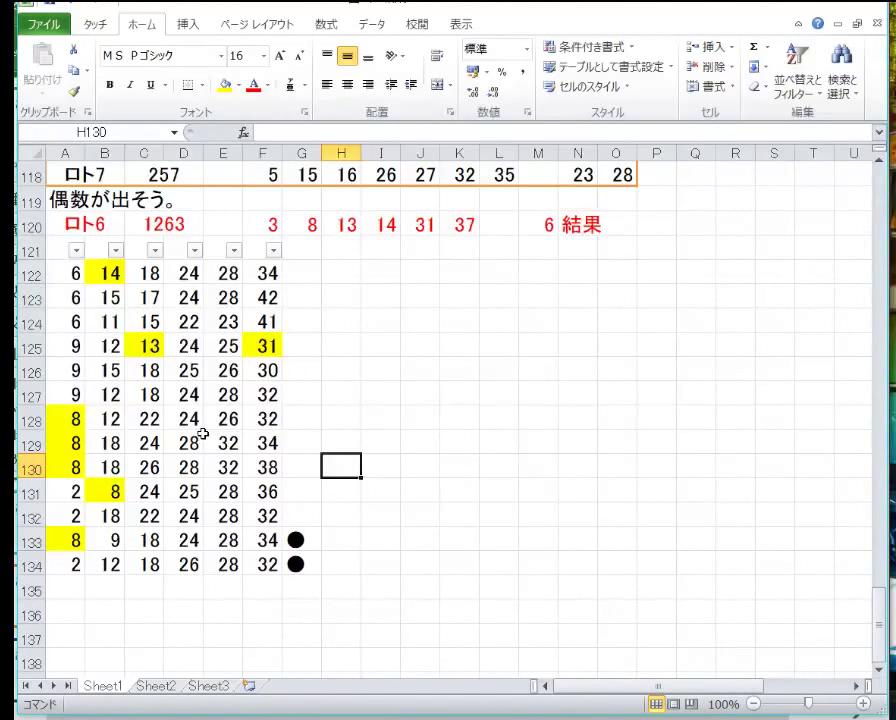
pyautogui.scroll(8, 205, 436)
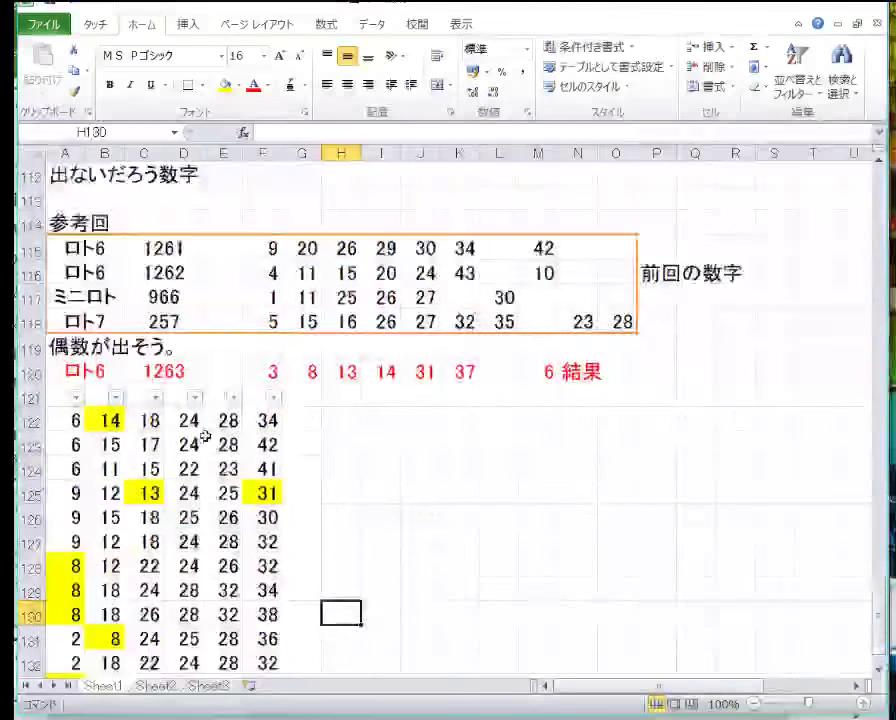
pyautogui.scroll(15, 205, 436)
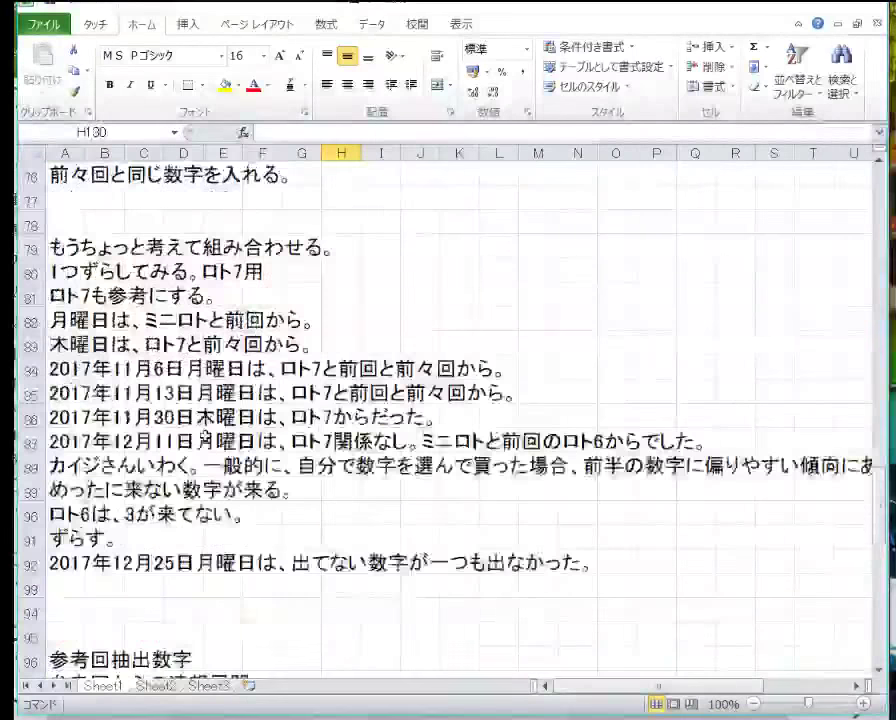
pyautogui.scroll(5, 205, 436)
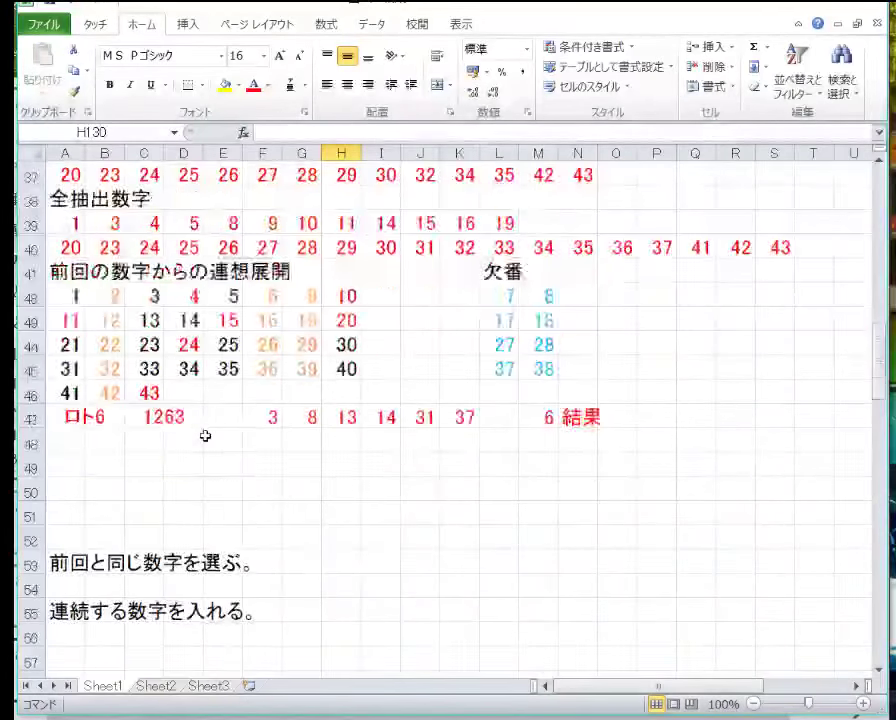
pyautogui.click(152, 362)
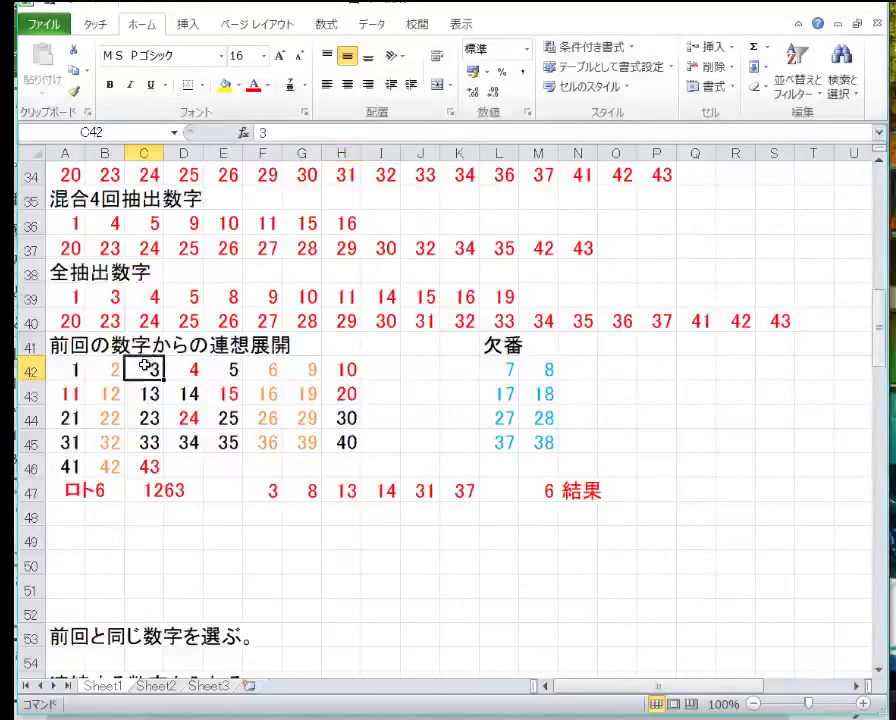
pyautogui.keyDown('ctrl'); pyautogui.click(530, 366); pyautogui.keyUp('ctrl')
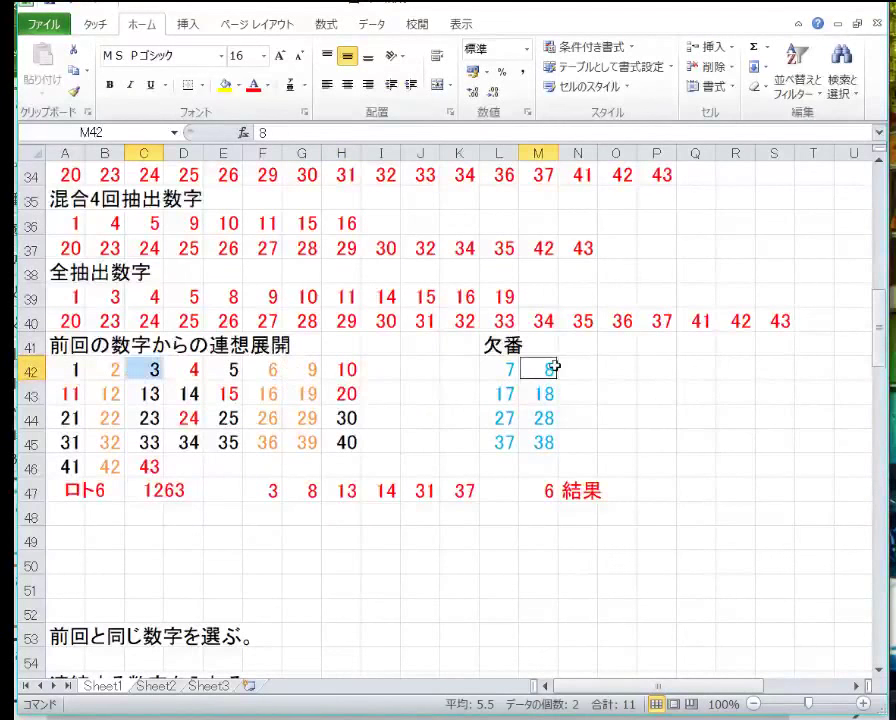
pyautogui.keyDown('ctrl'); pyautogui.click(136, 394); pyautogui.keyUp('ctrl')
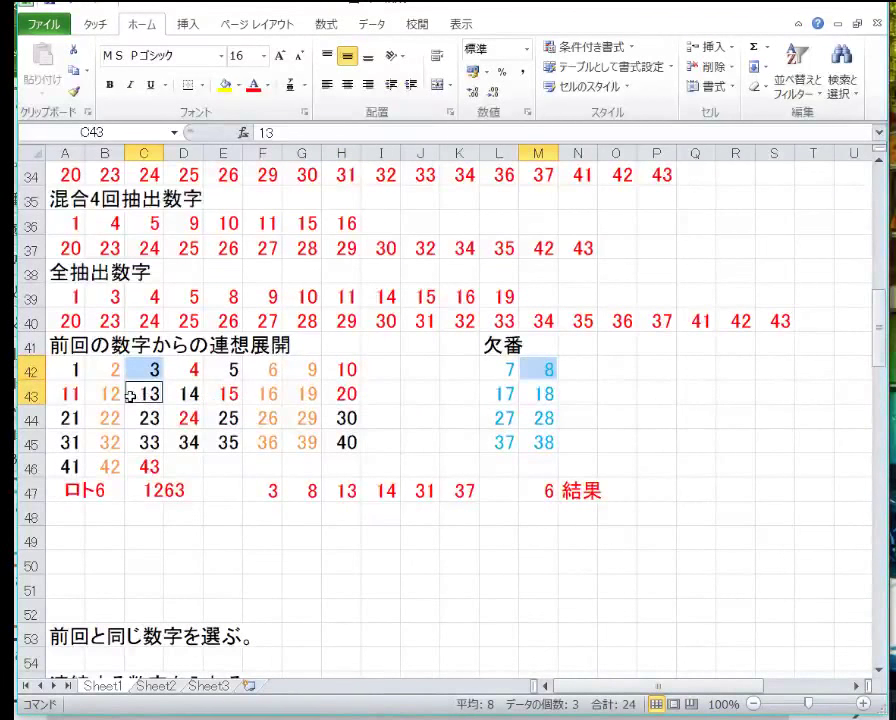
pyautogui.keyDown('ctrl'); pyautogui.click(192, 395); pyautogui.keyUp('ctrl')
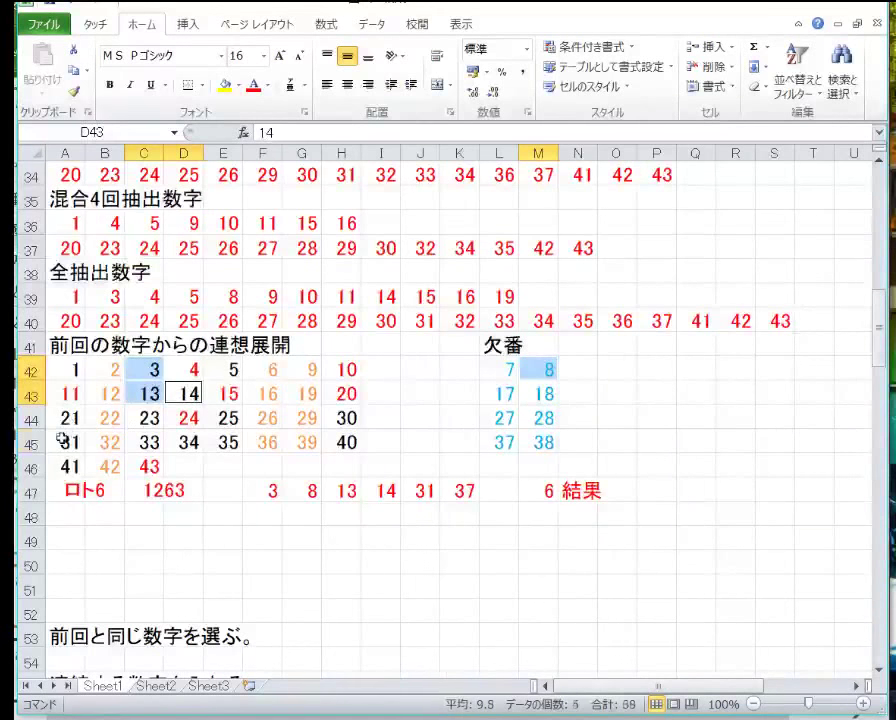
pyautogui.keyDown('ctrl'); pyautogui.click(66, 442); pyautogui.keyUp('ctrl')
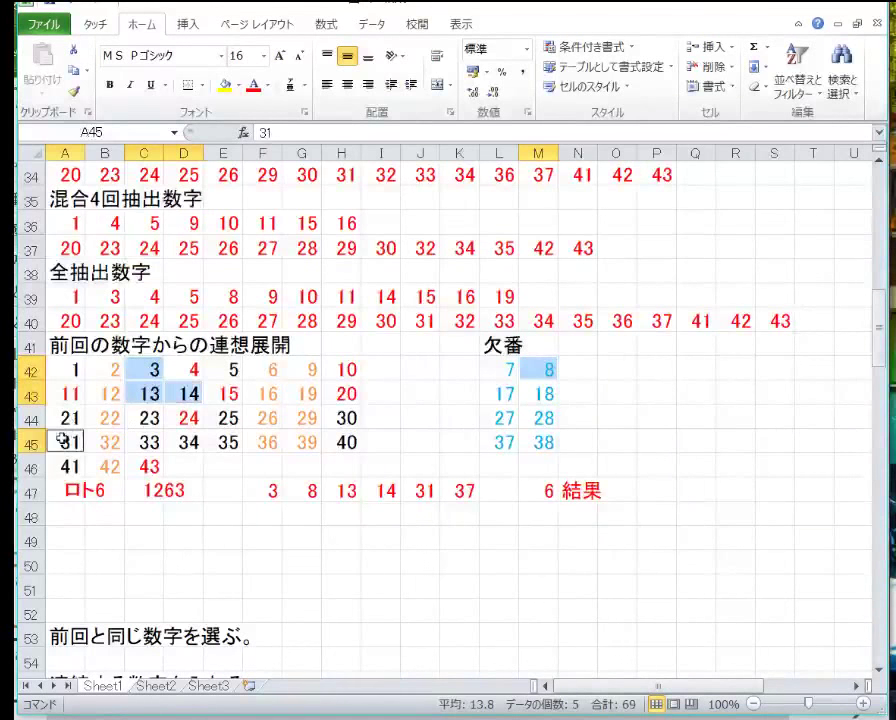
pyautogui.keyDown('ctrl'); pyautogui.click(499, 441); pyautogui.keyUp('ctrl')
pyautogui.click(222, 88)
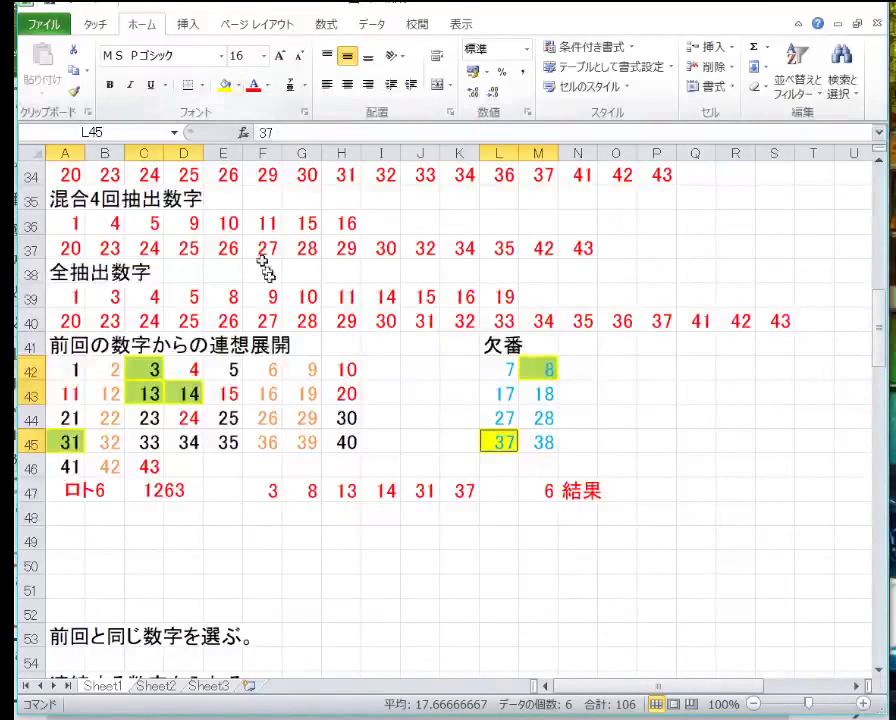
# Fill the bonus number 6 light orange in cell F42 and in the predicted combinations at A122:A124
pyautogui.click(264, 369)
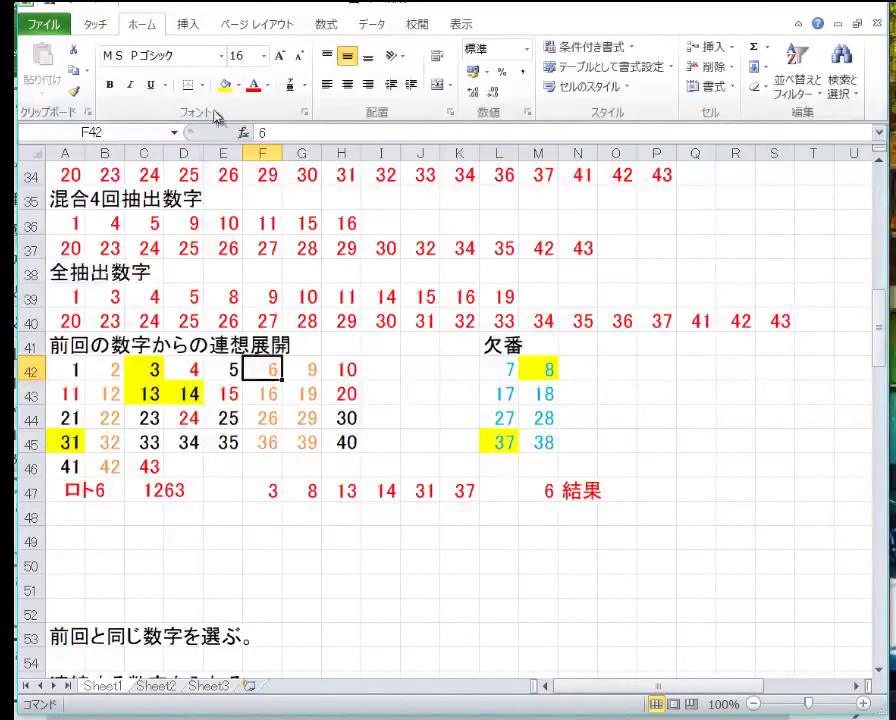
pyautogui.click(238, 88)
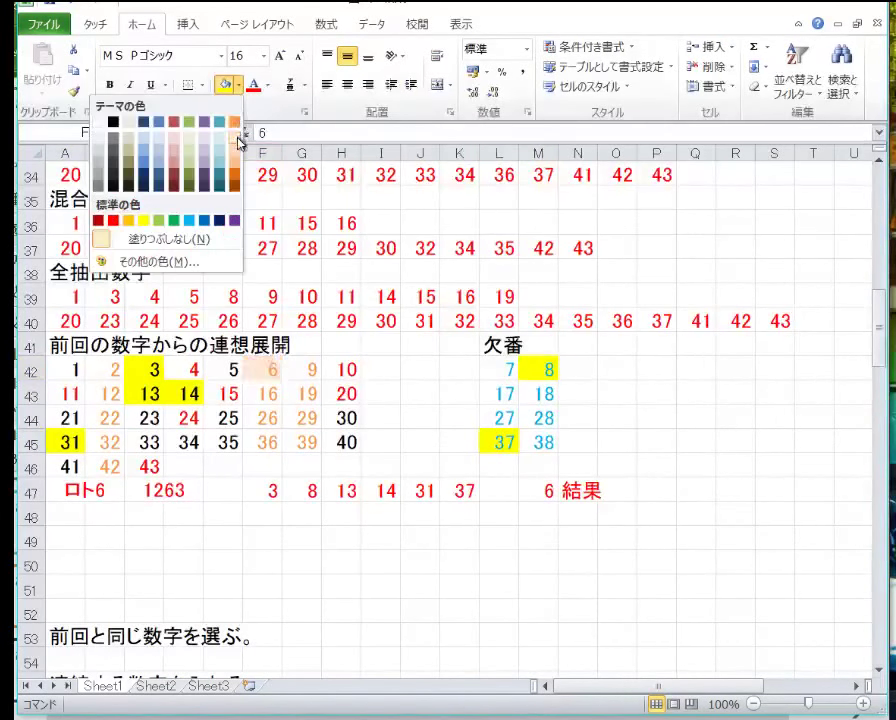
pyautogui.scroll(-17, 237, 285)
pyautogui.scroll(-11, 237, 300)
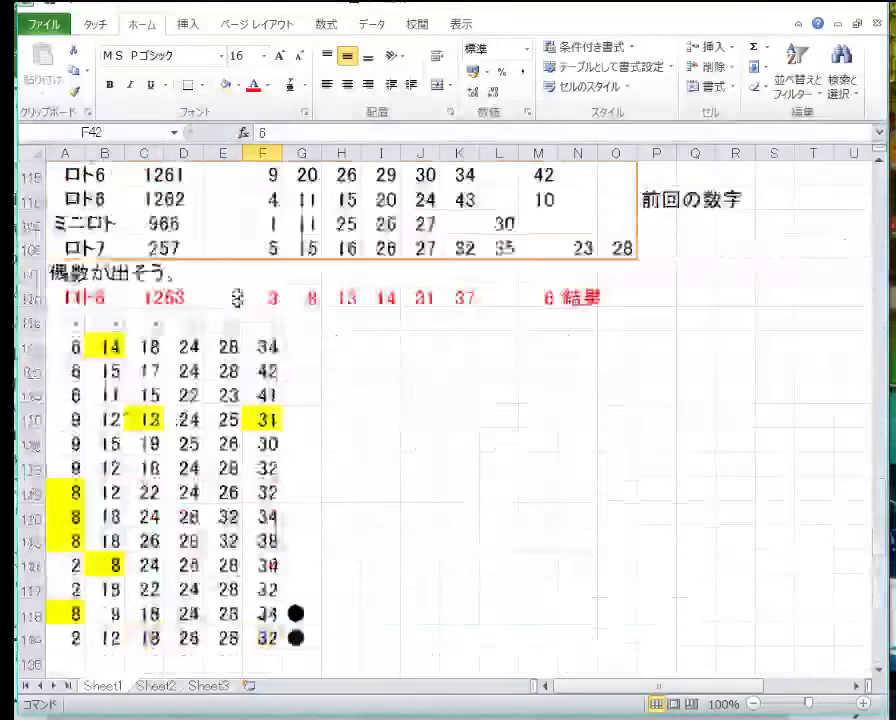
pyautogui.moveTo(88, 272); pyautogui.dragTo(84, 316)
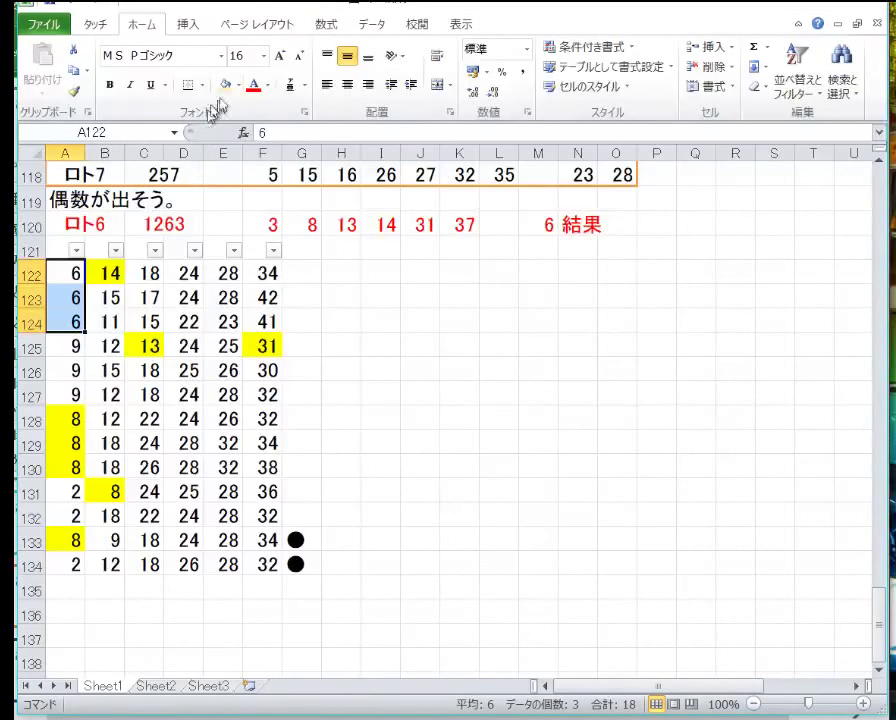
pyautogui.click(369, 298)
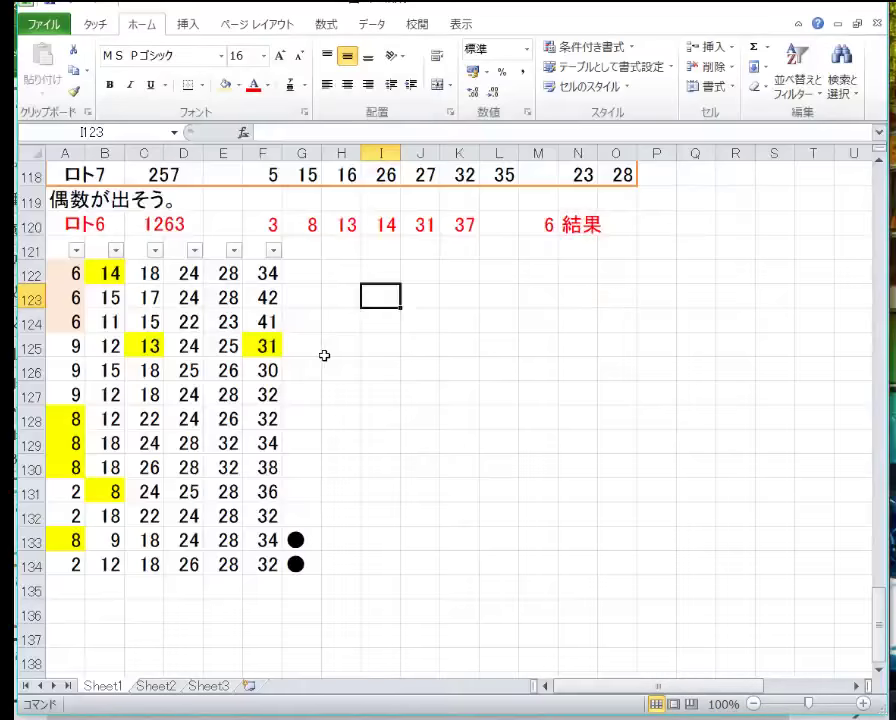
# Select the draw 1260 numbers in F4:M4 to compare them with the draw 1263 result
pyautogui.scroll(20, 325, 355)
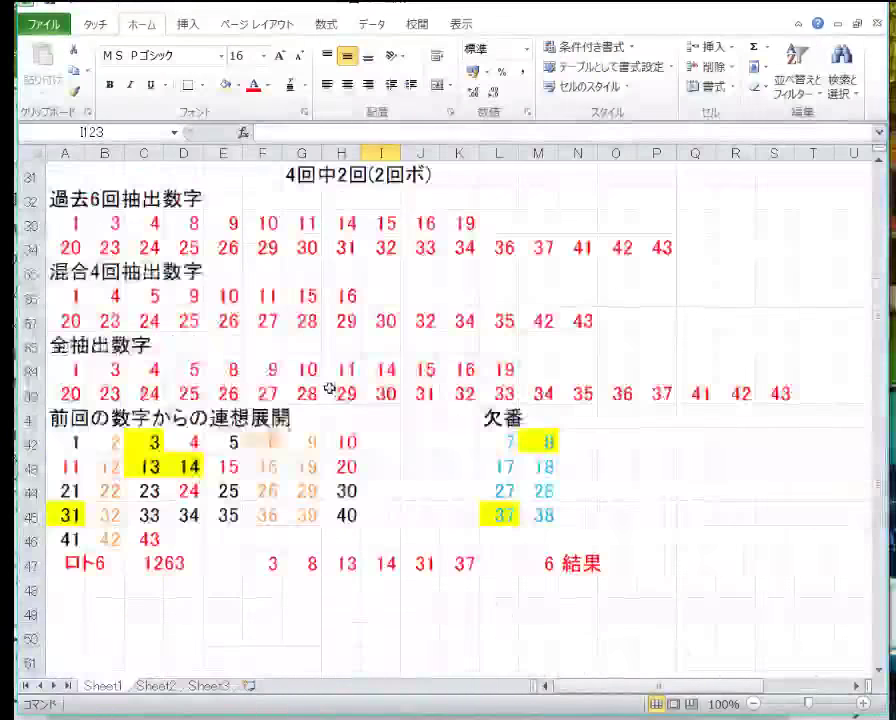
pyautogui.scroll(10, 330, 390)
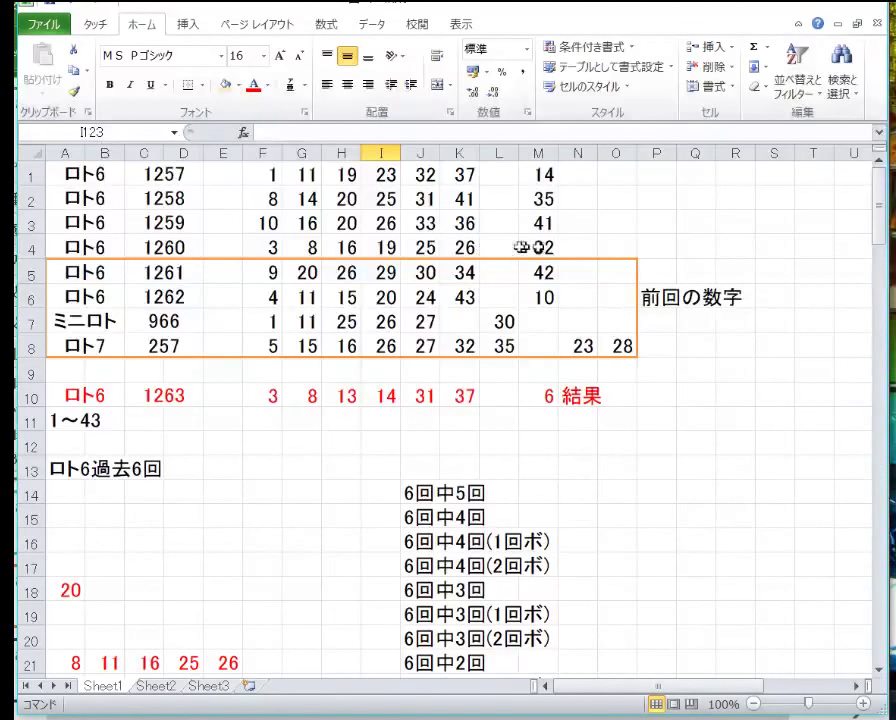
pyautogui.moveTo(270, 243); pyautogui.dragTo(528, 247)
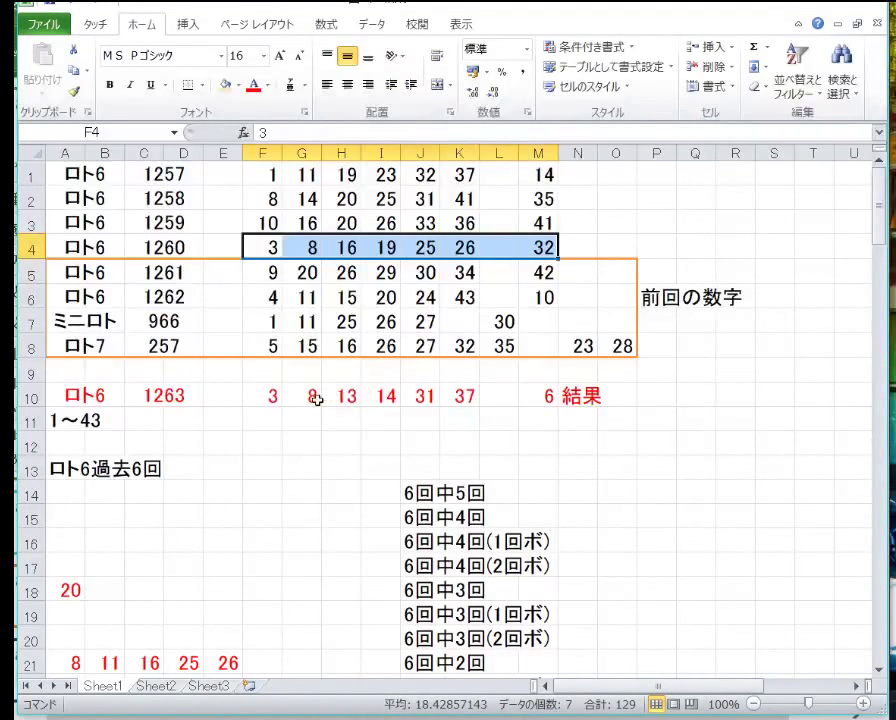